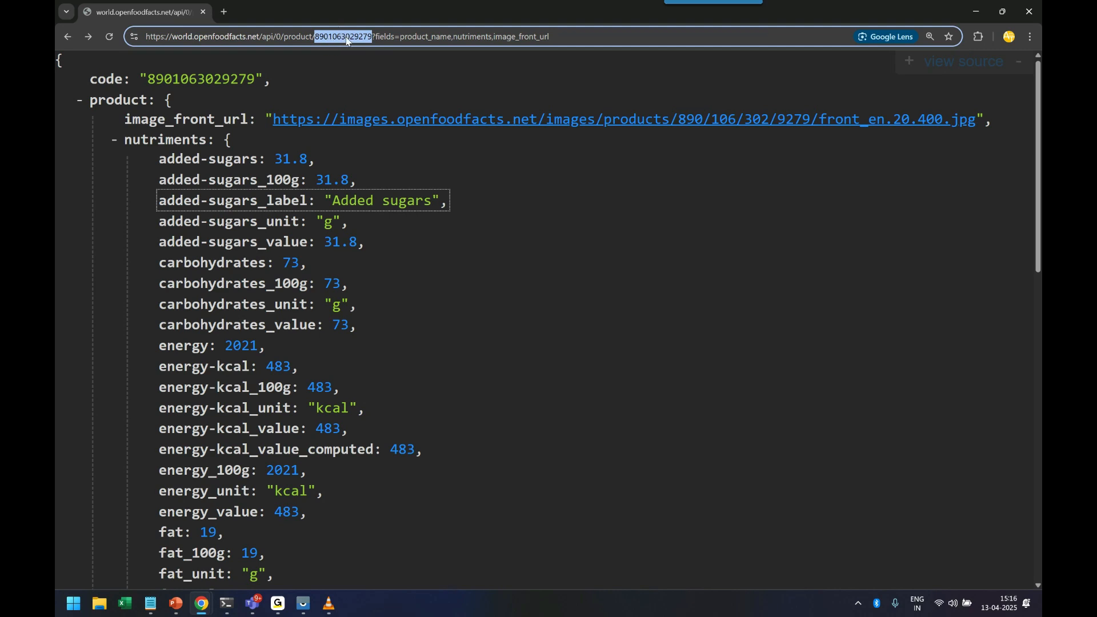
Copy the full Open Food Facts product API URL of the open page
click(531, 38)
key(ctrl+a)
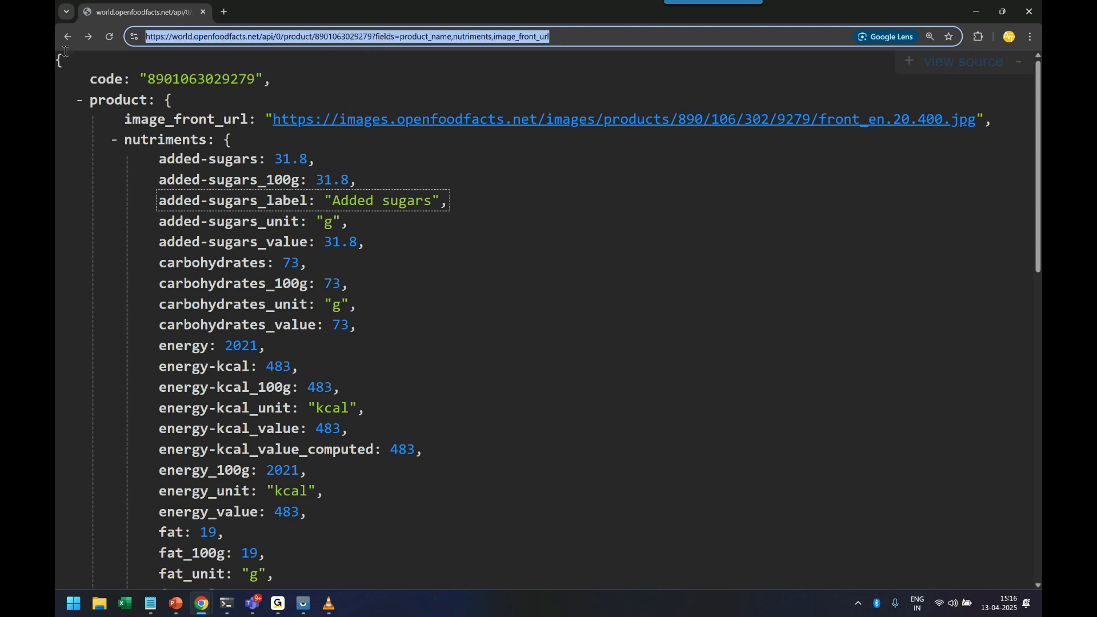
click(350, 64)
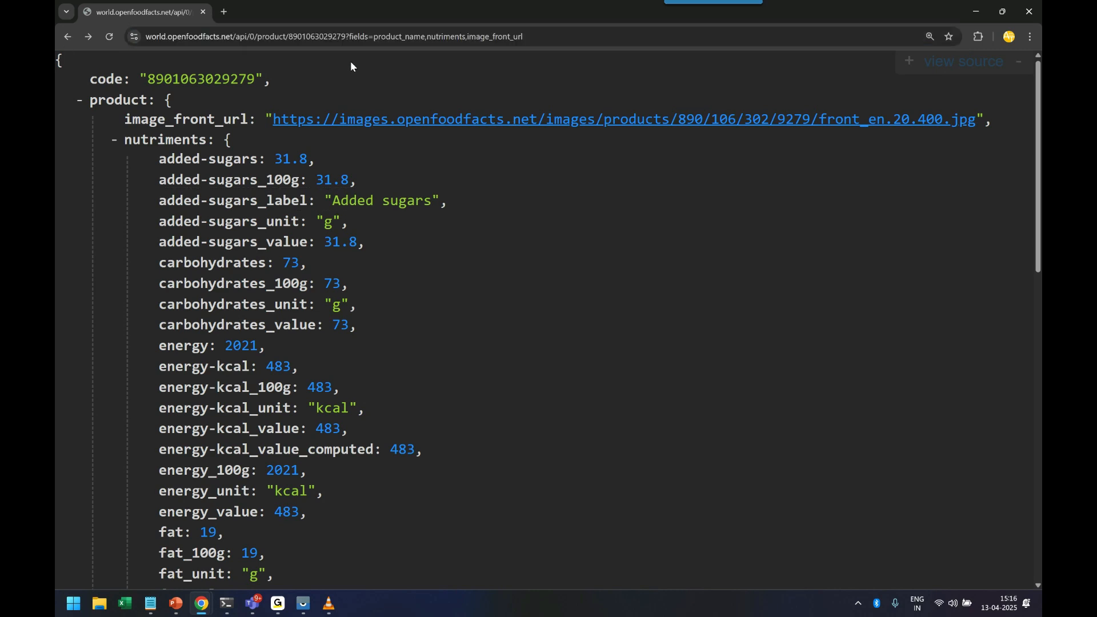
triple_click(327, 37)
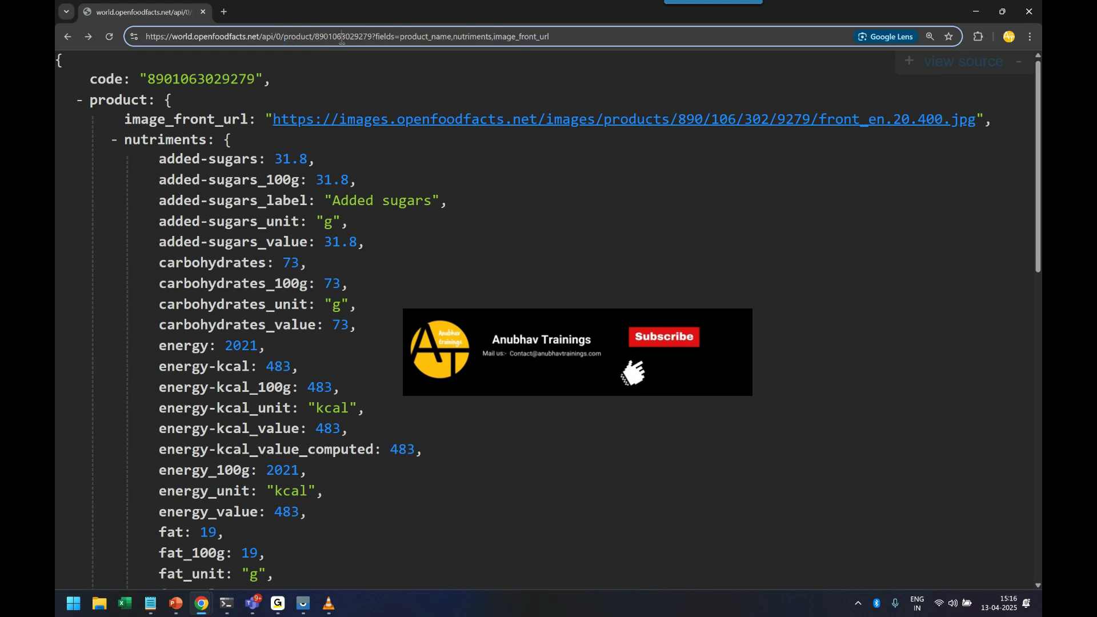
triple_click(327, 38)
key(ctrl+c)
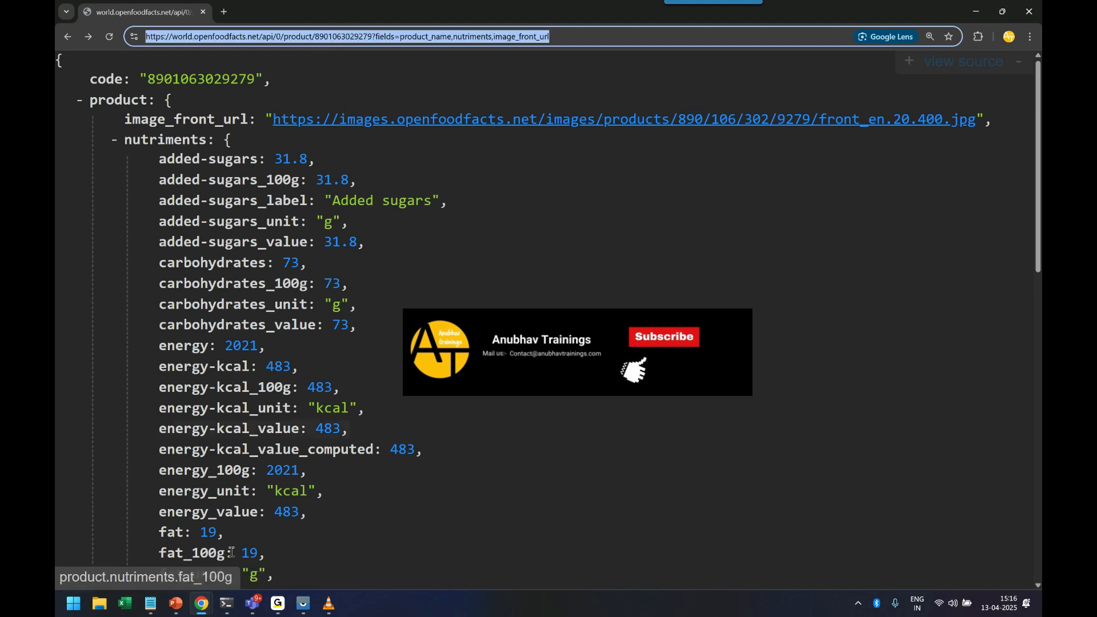
Switch to the SAP Build Apps Training.pptx presentation in PowerPoint and insert a new slide after slide 61
click(175, 603)
right_click(94, 478)
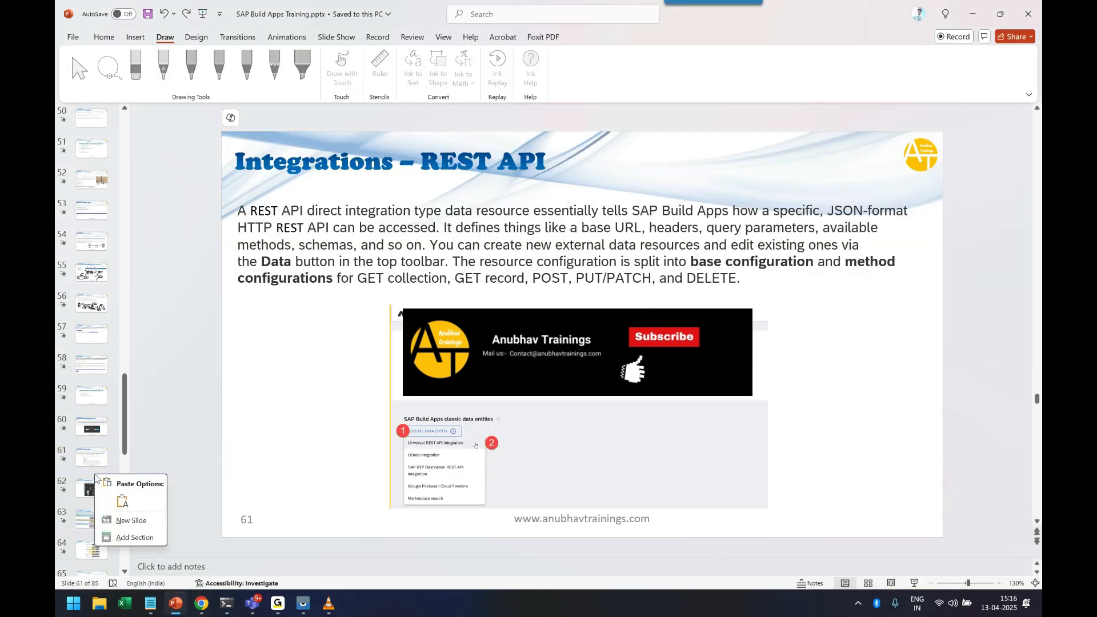
click(126, 519)
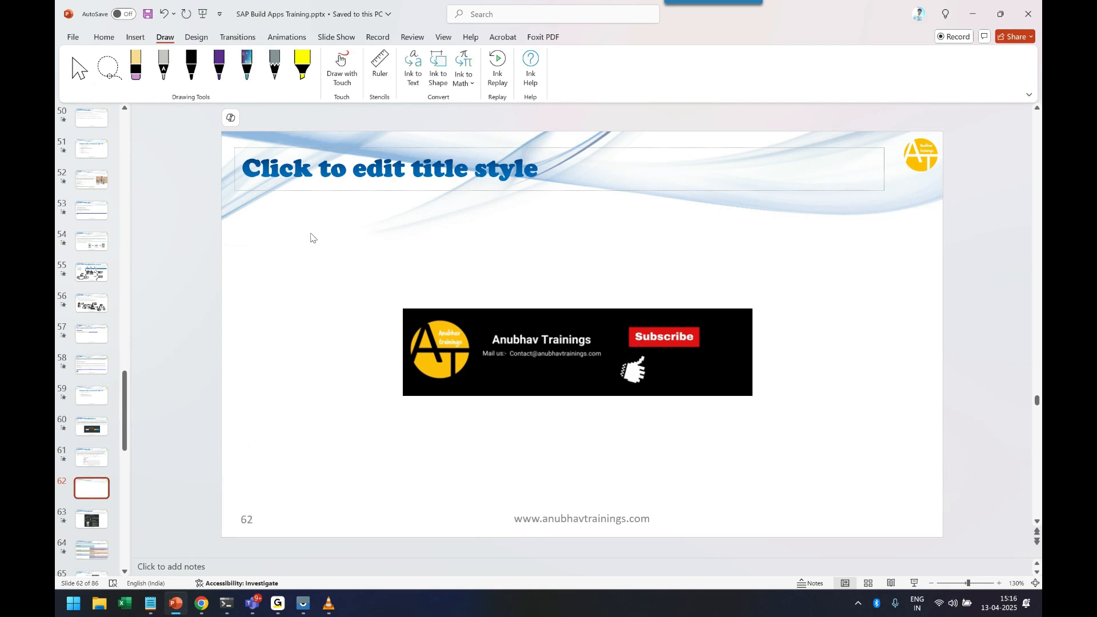
Paste the API URL onto the new slide below the title and widen its text box to nearly the slide's full width
key(ctrl+v)
drag(449, 289, 285, 219)
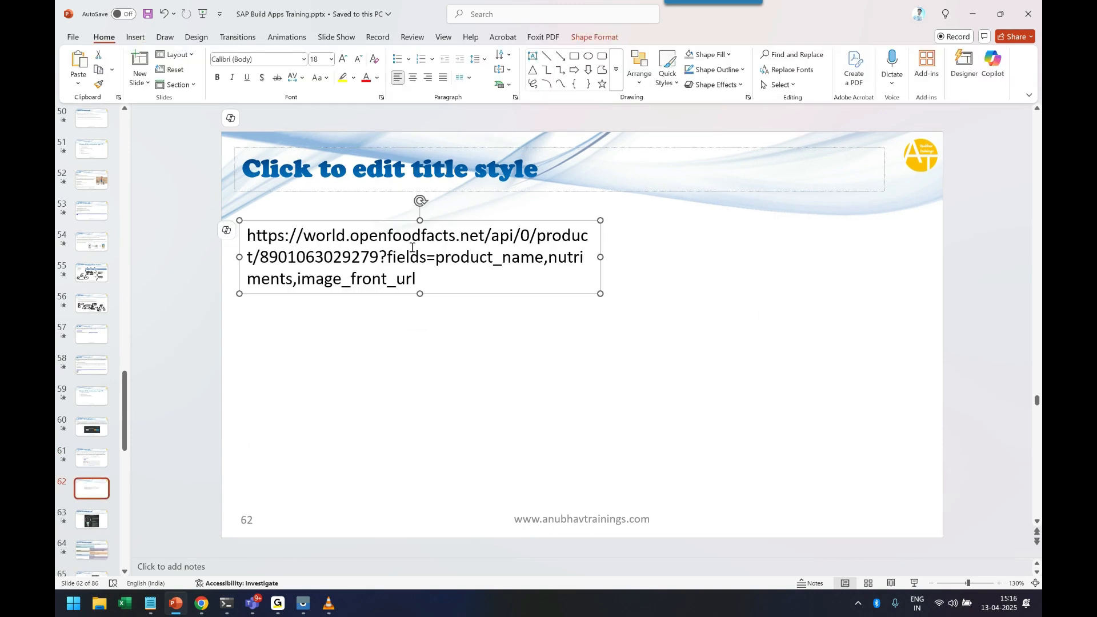
drag(601, 257, 924, 246)
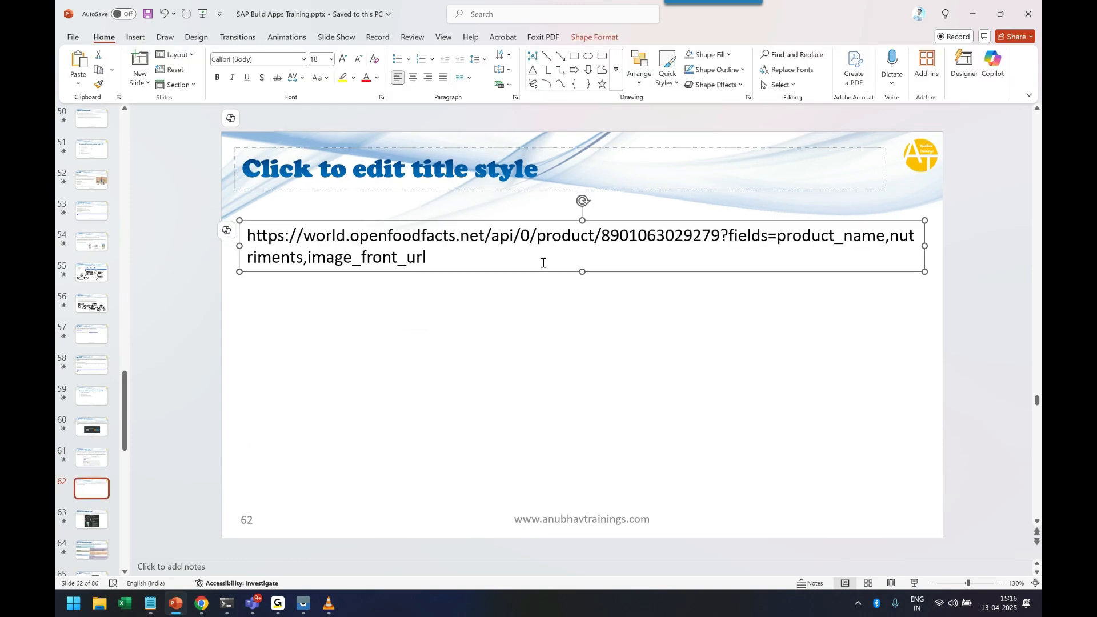
drag(529, 235, 247, 237)
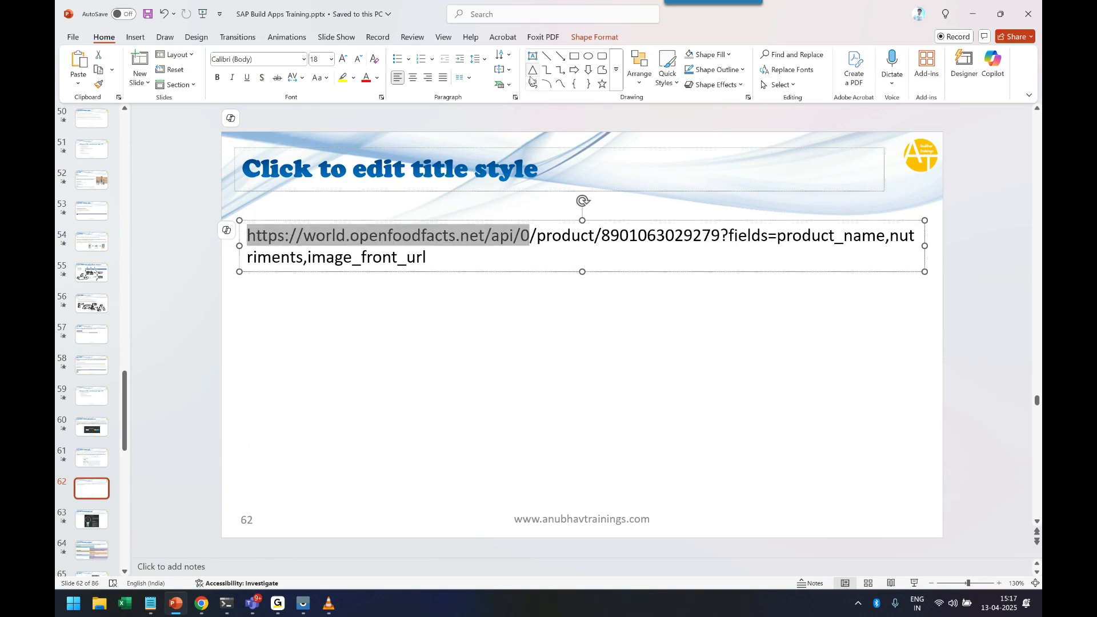
click(707, 55)
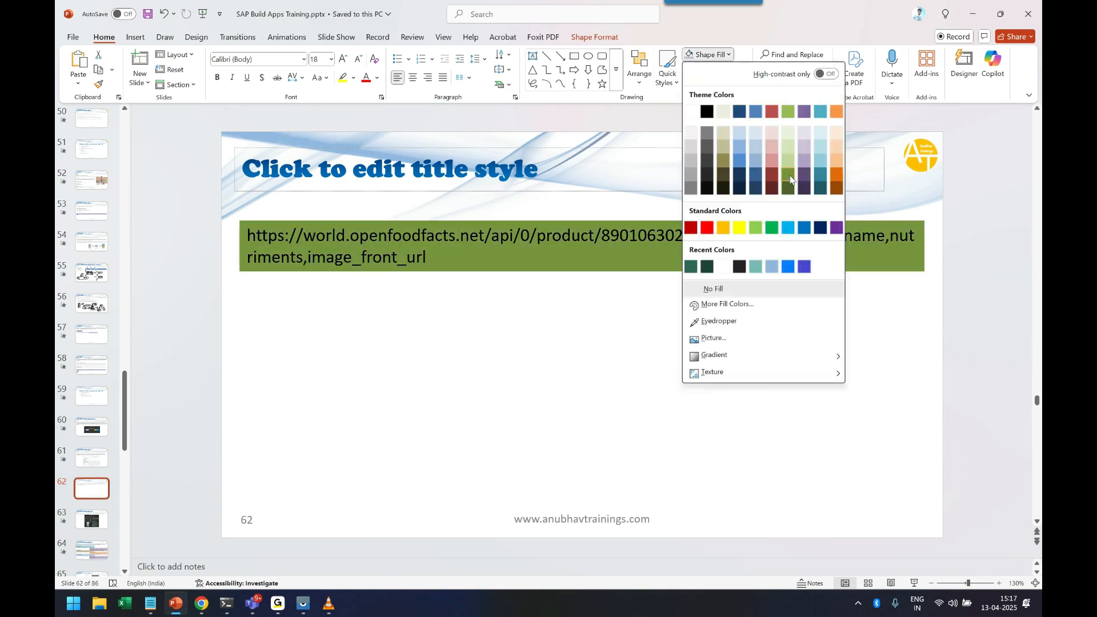
click(343, 80)
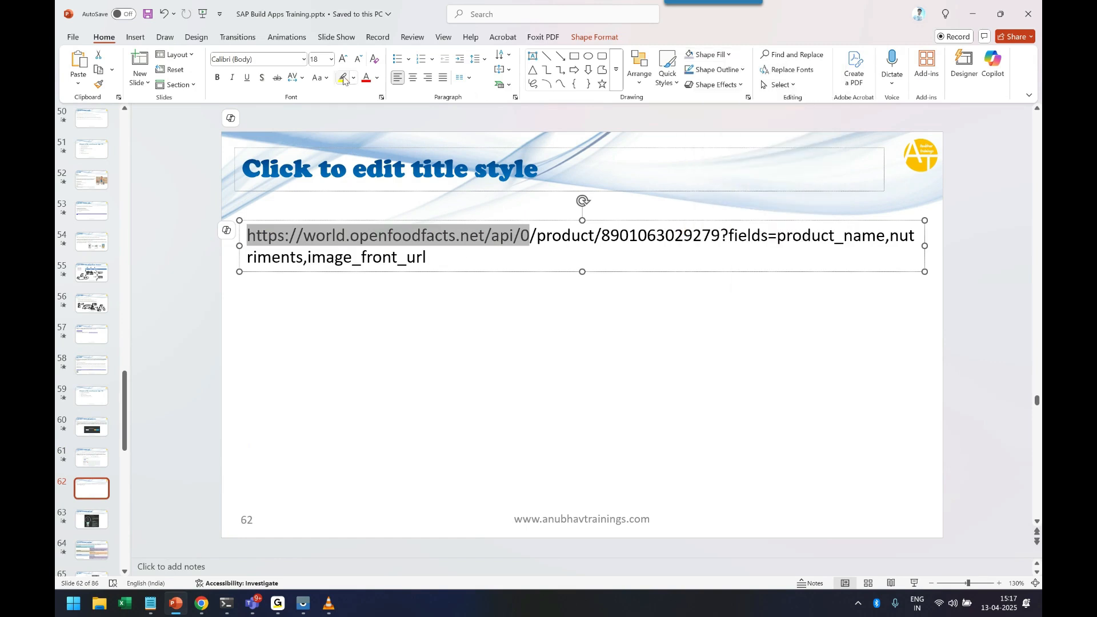
click(343, 80)
click(553, 354)
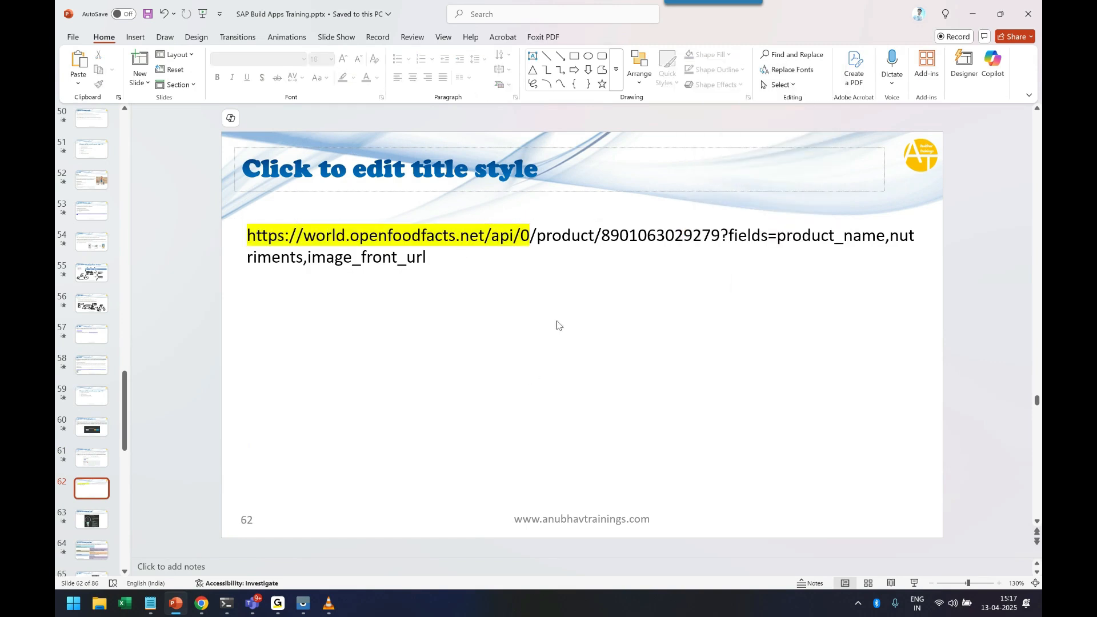
Highlight the rest of the URL, from "/product/" through "image_front_url", in blue
drag(533, 231, 542, 253)
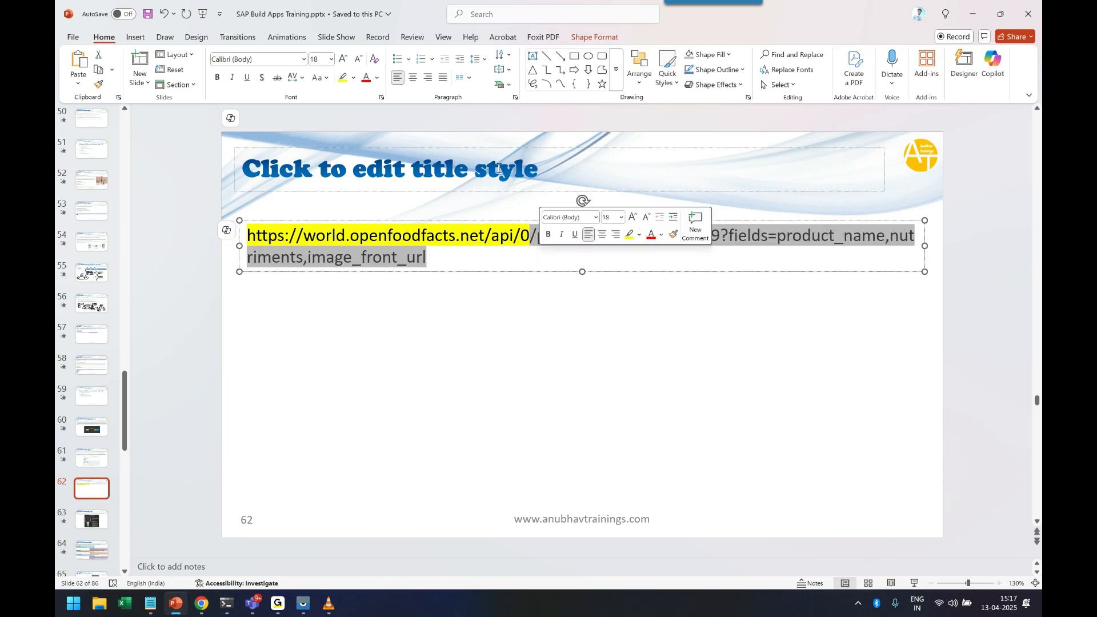
click(354, 79)
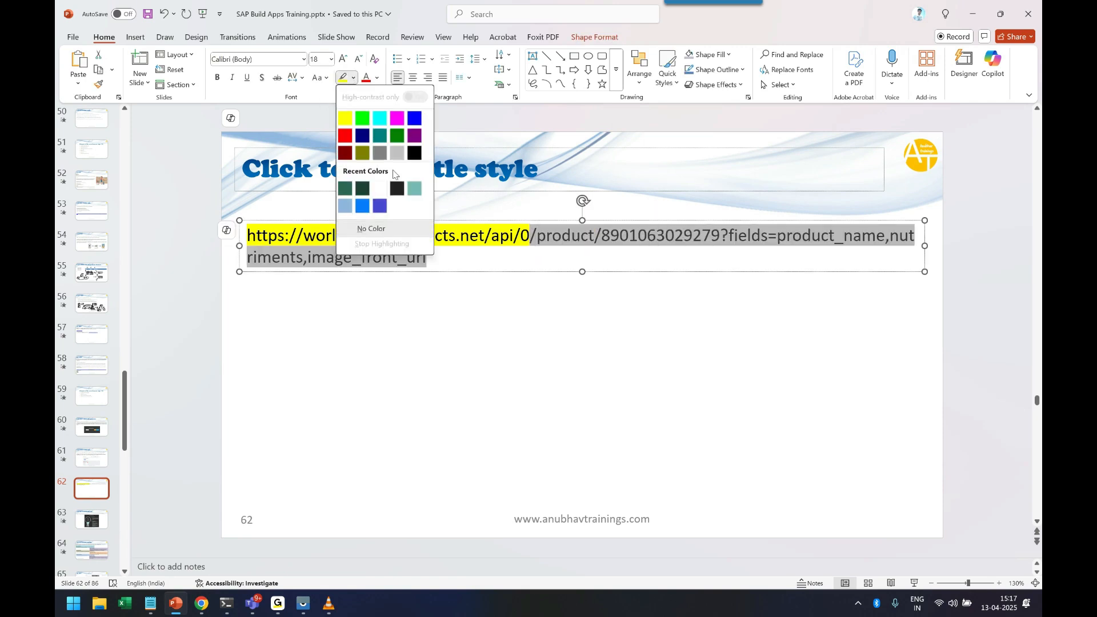
click(363, 206)
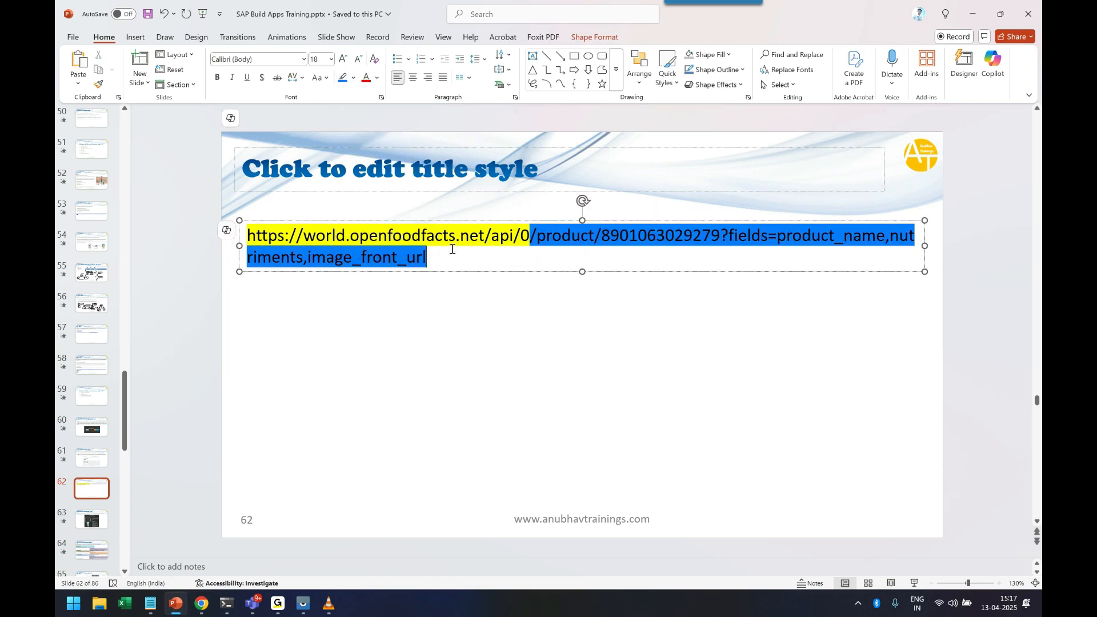
click(688, 352)
drag(602, 236, 718, 236)
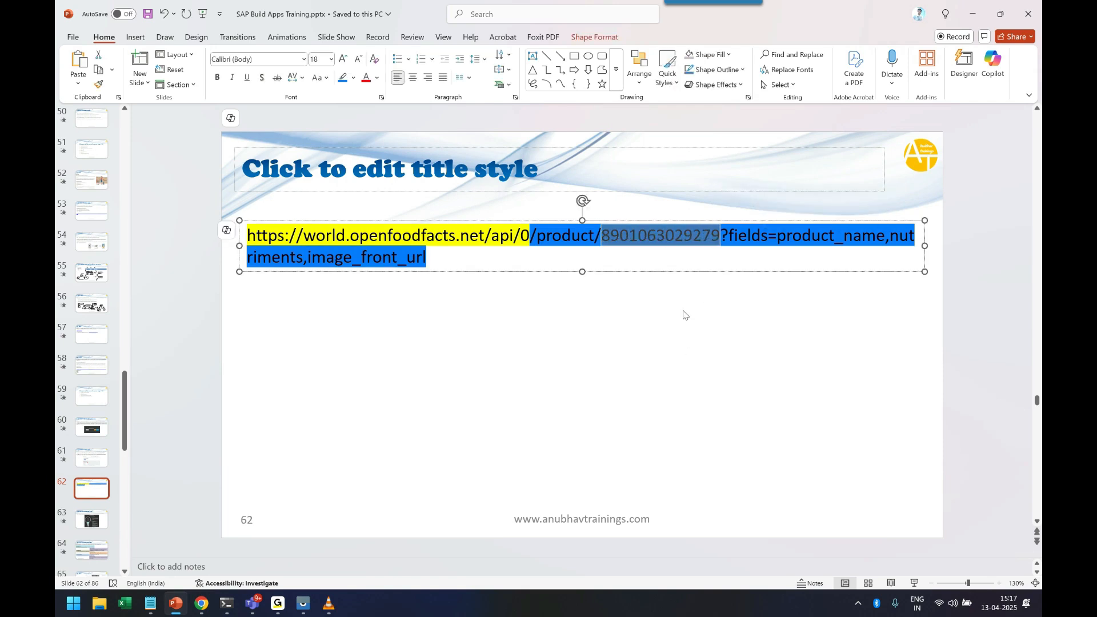
click(354, 81)
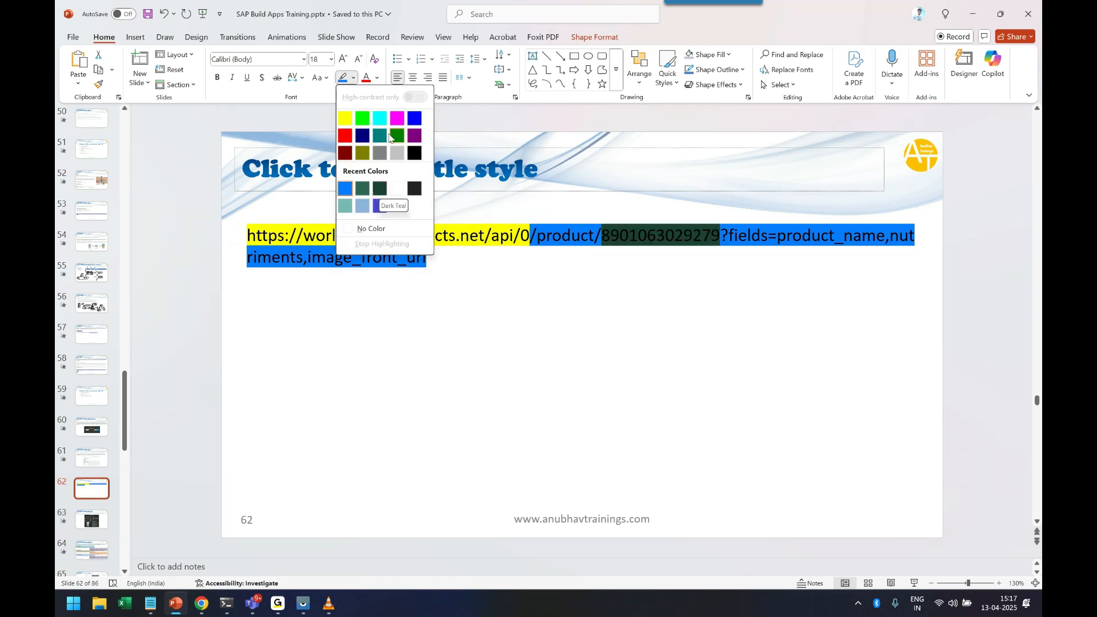
click(397, 118)
click(581, 318)
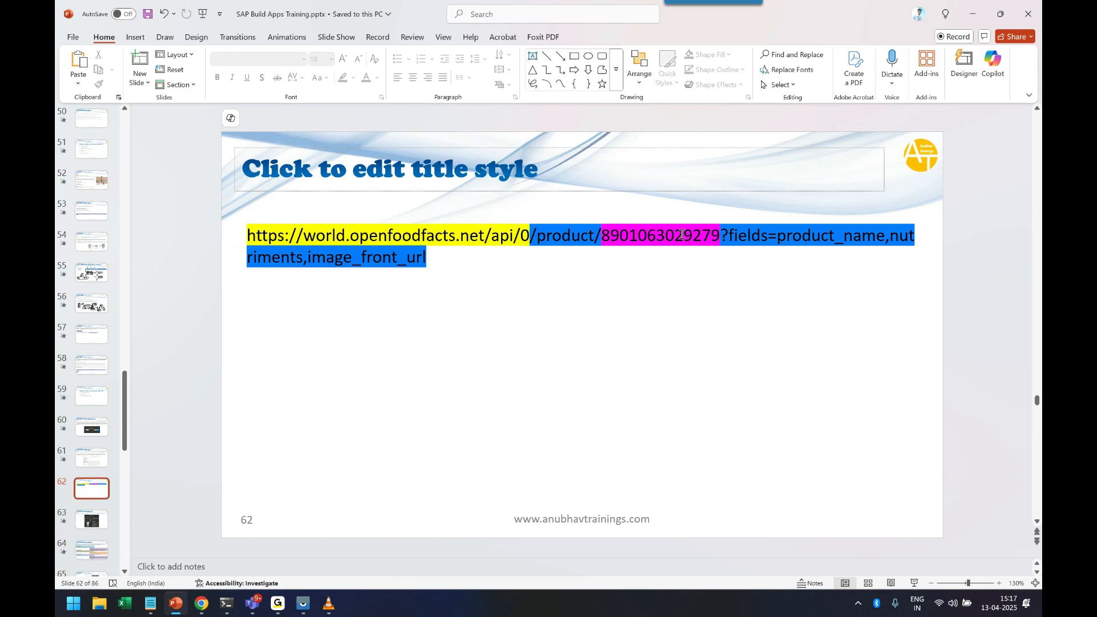
drag(602, 236, 721, 234)
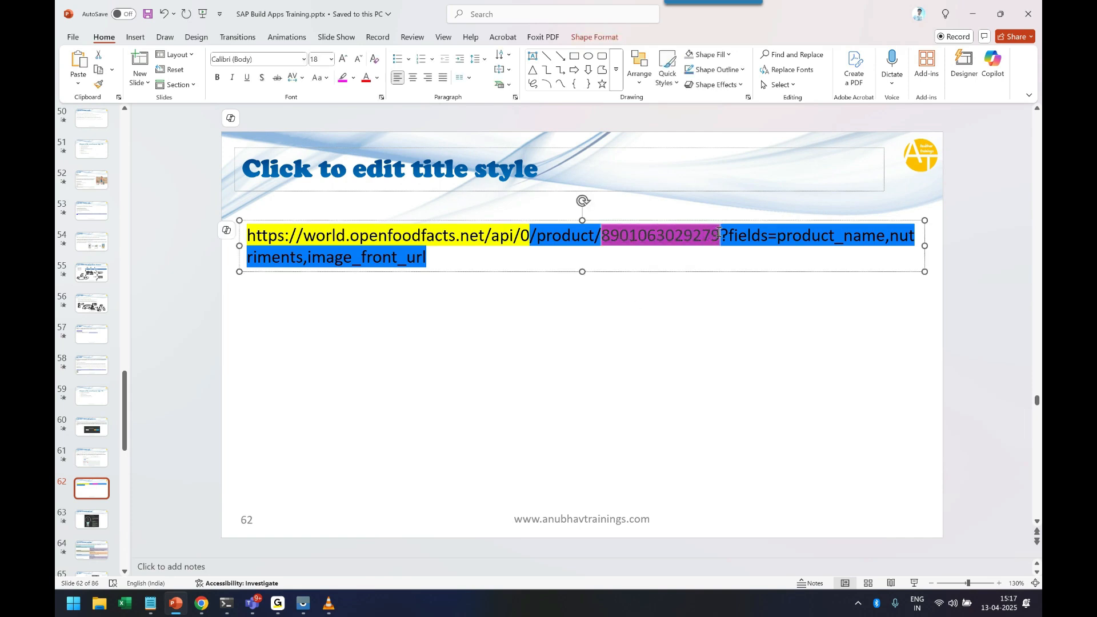
click(691, 336)
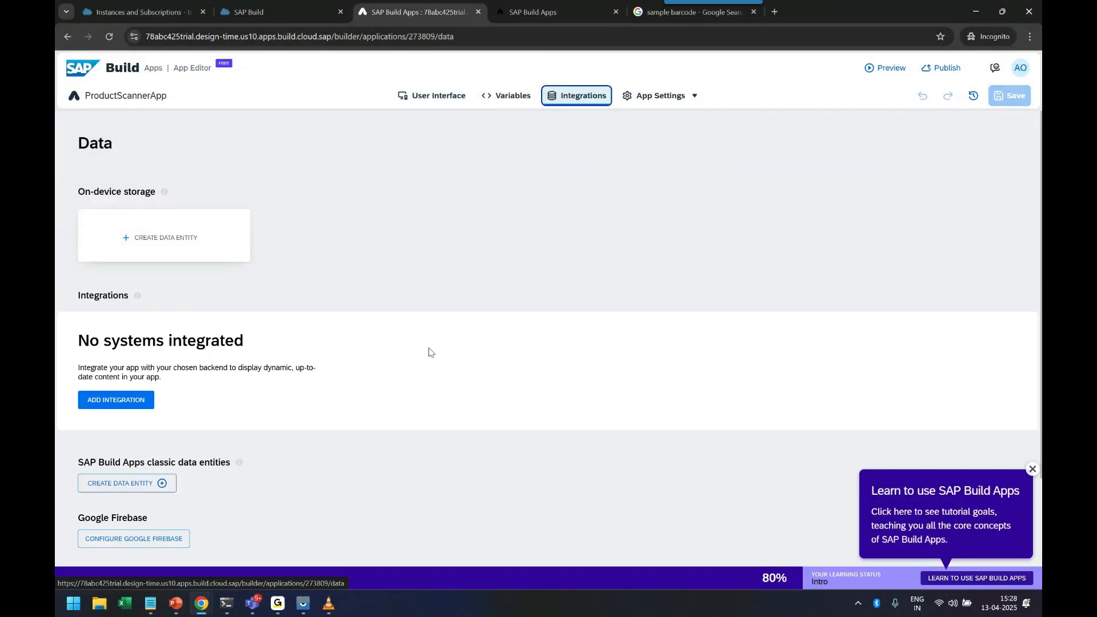
Create a classic data entity with Universal REST API integration in ProductScannerApp and name it "Products"
scroll(428, 351, down, 2)
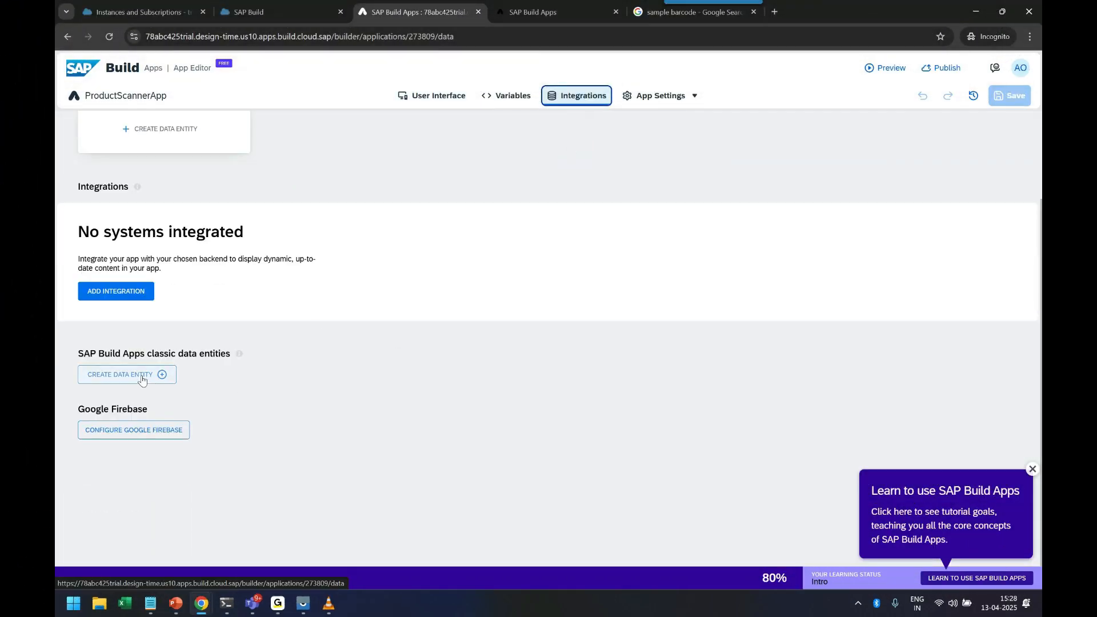
click(150, 378)
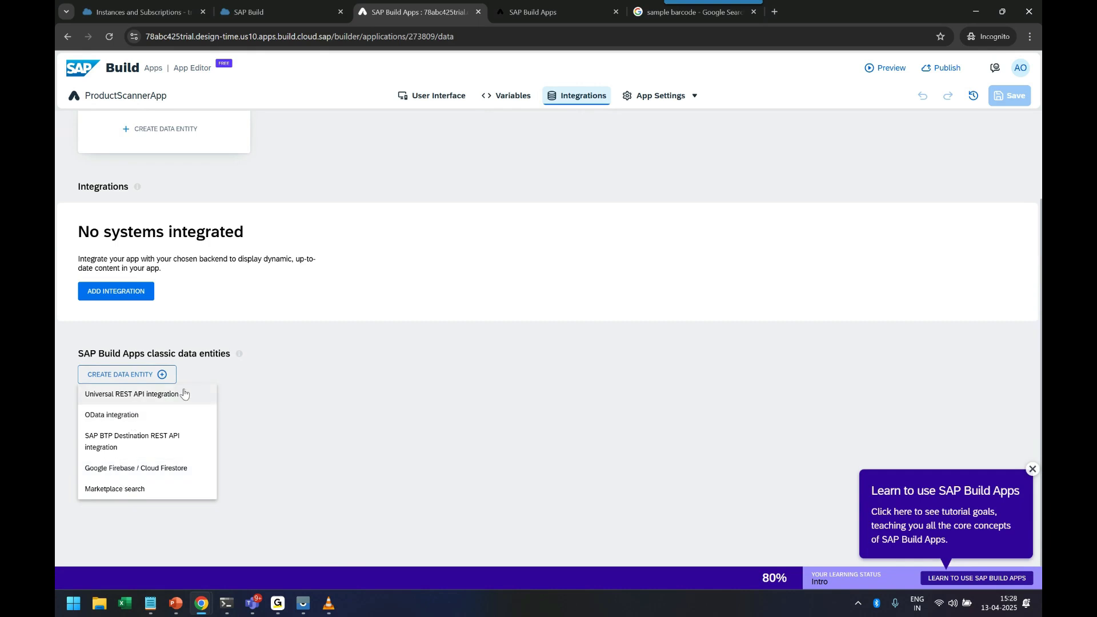
click(131, 397)
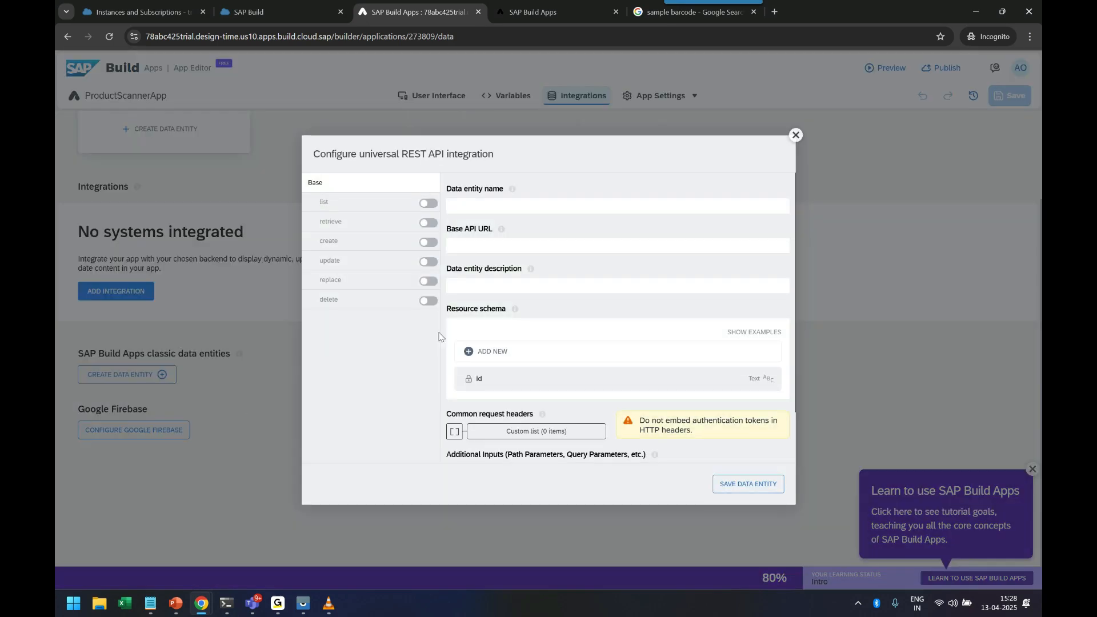
click(467, 207)
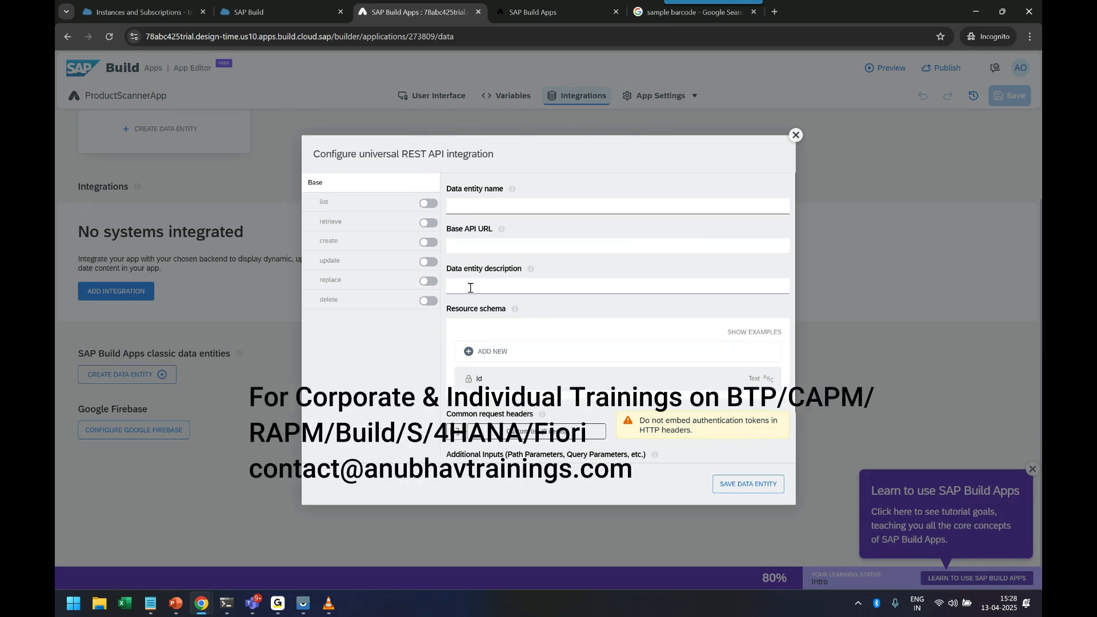
key(alt+Tab)
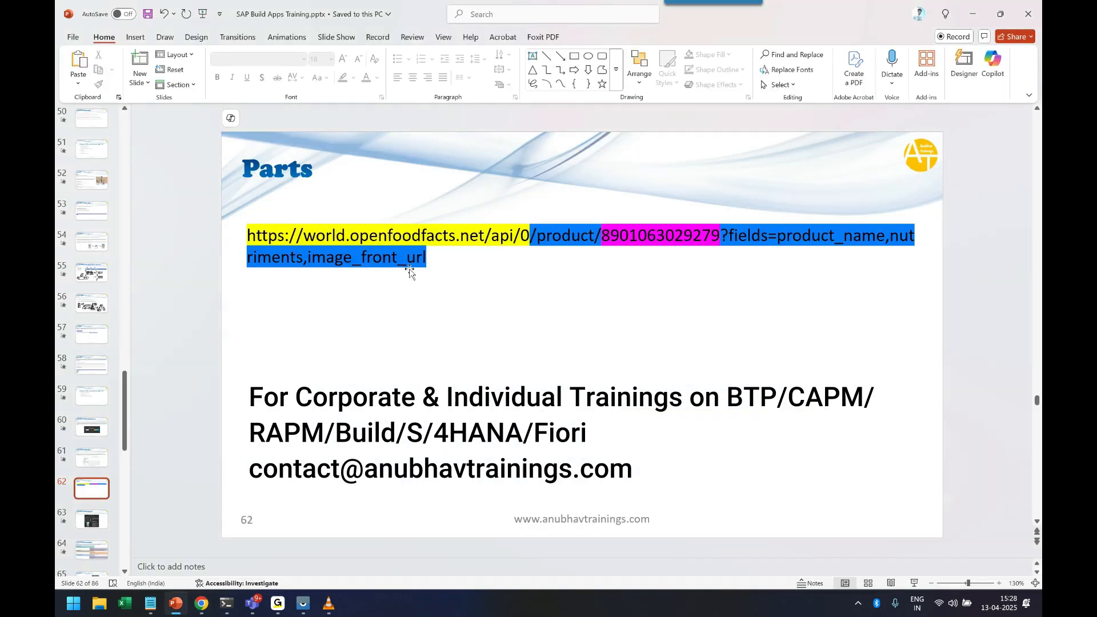
key(alt+Tab)
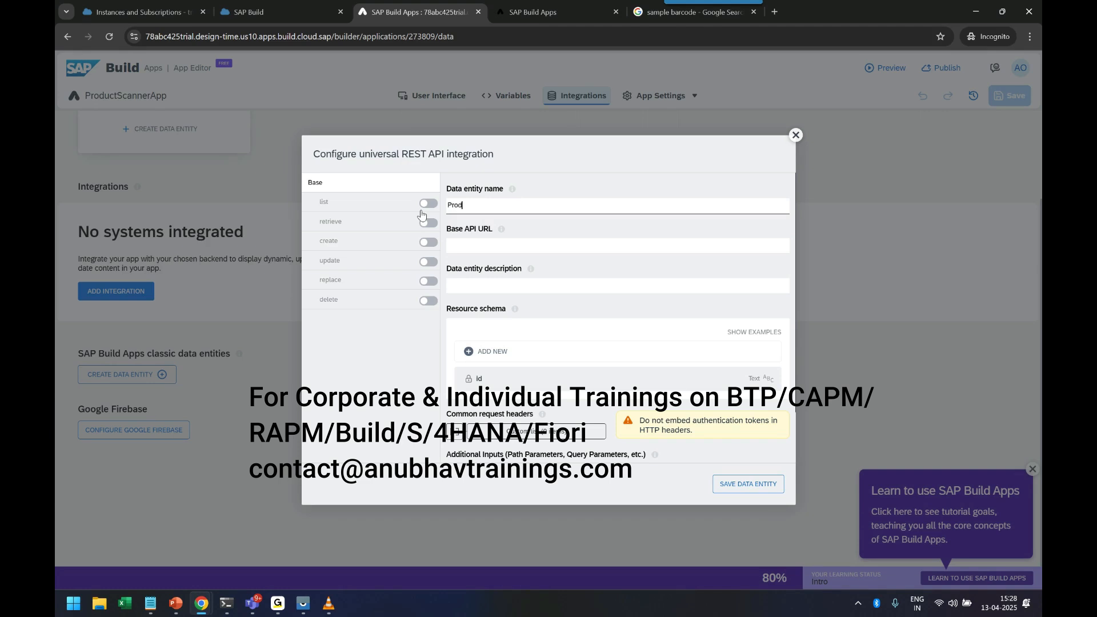
click(482, 286)
click(465, 246)
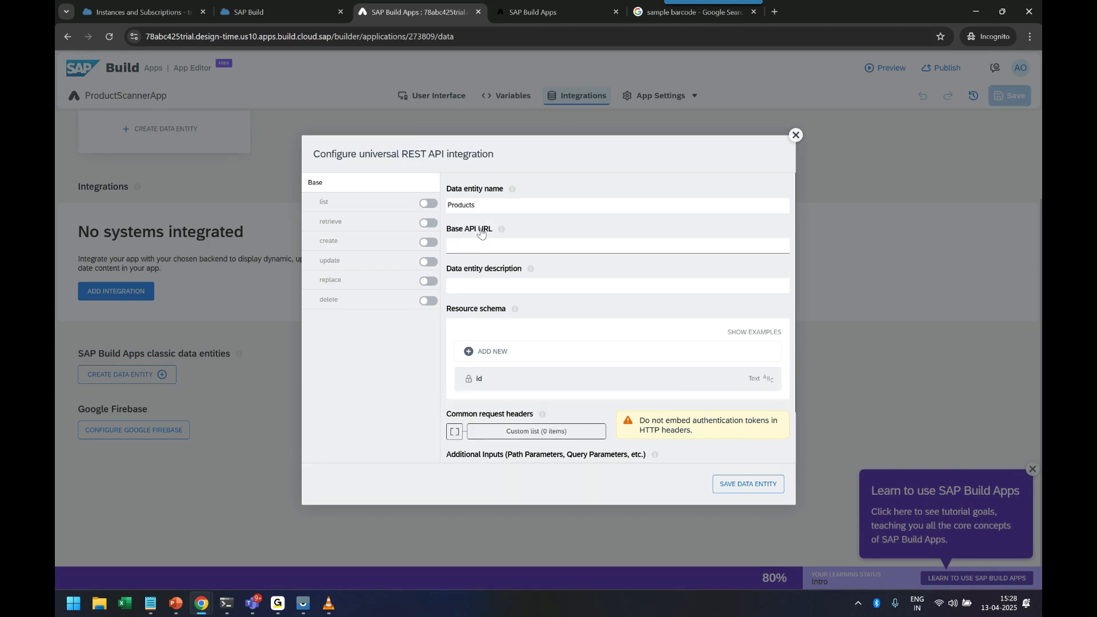
mouse_move(503, 232)
key(alt+Tab)
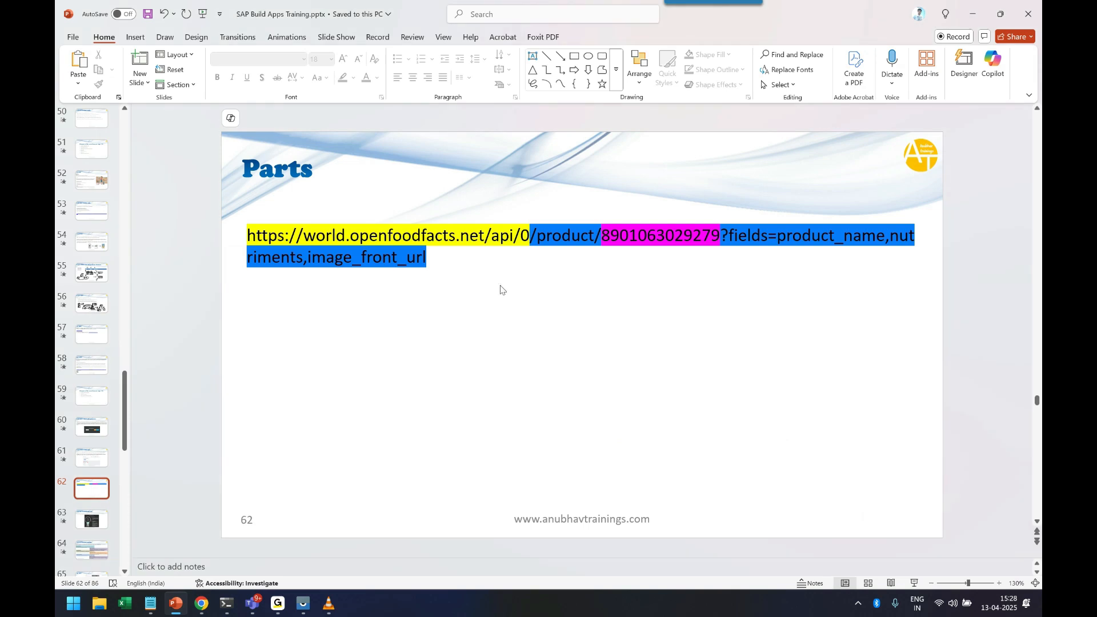
drag(531, 233, 247, 232)
key(ctrl+c)
key(alt+Tab)
key(ctrl+v)
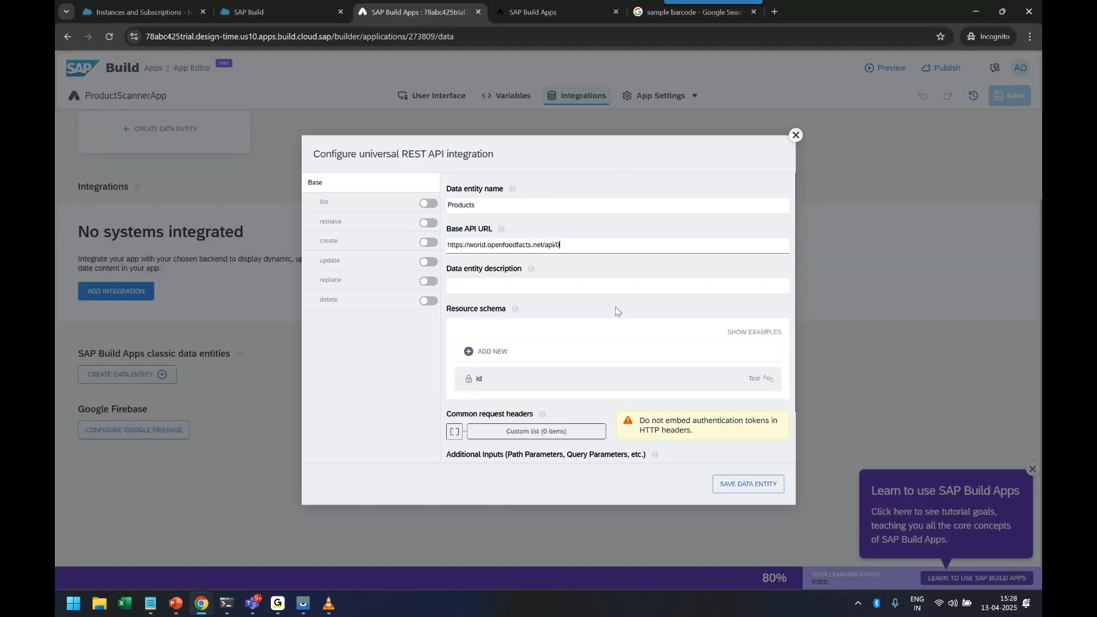
click(505, 282)
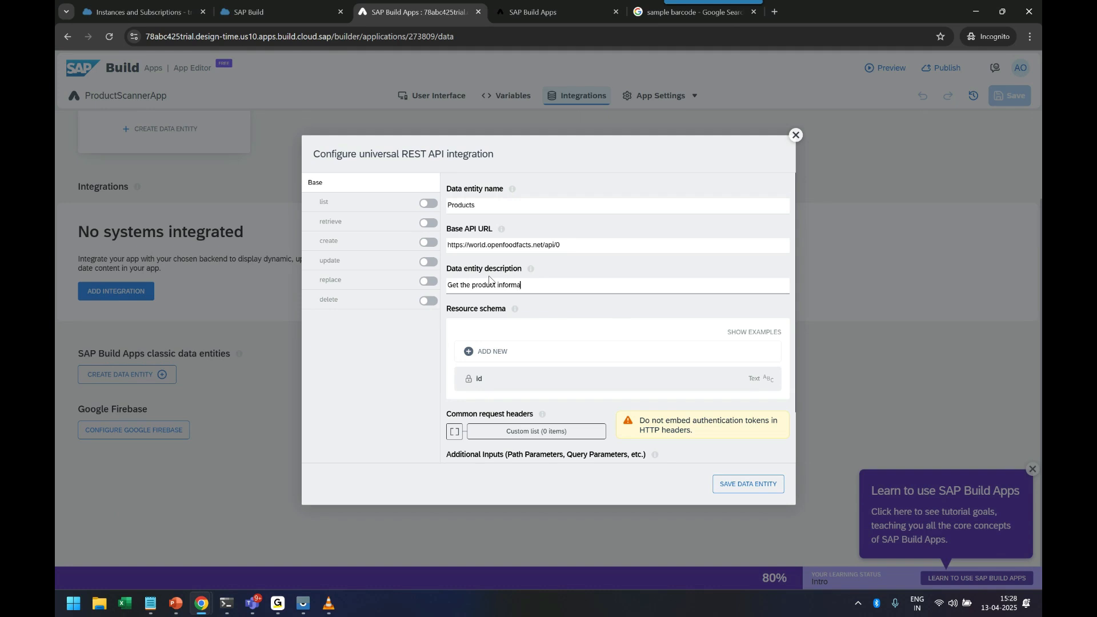
Add a text field with the key "BarCode" to the Products resource schema
click(594, 381)
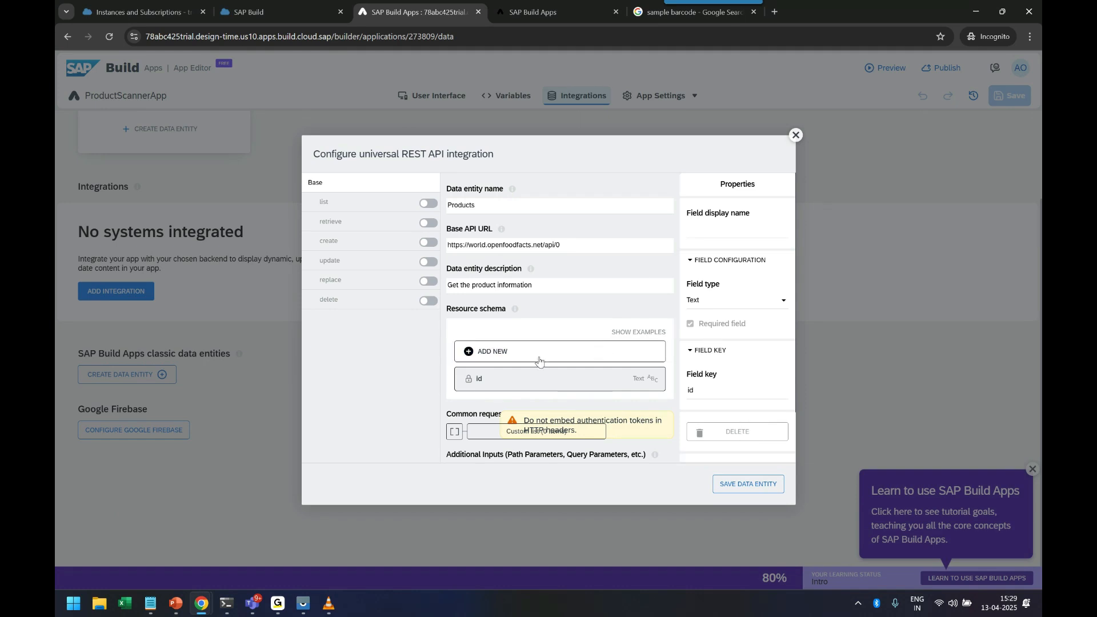
click(500, 353)
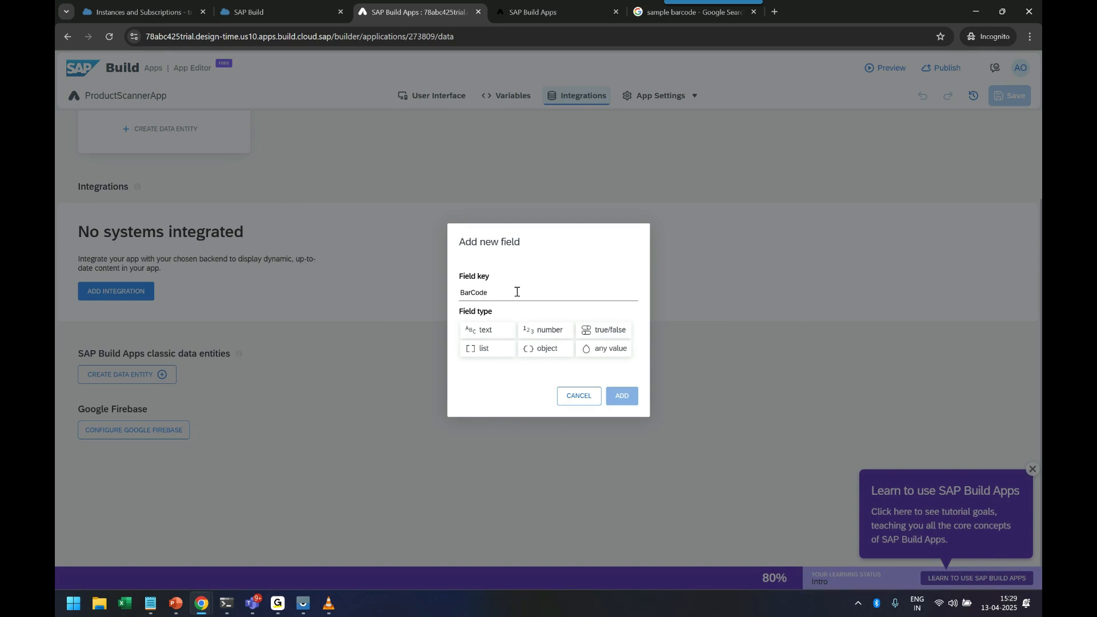
drag(494, 300, 456, 301)
click(527, 300)
key(alt+Tab)
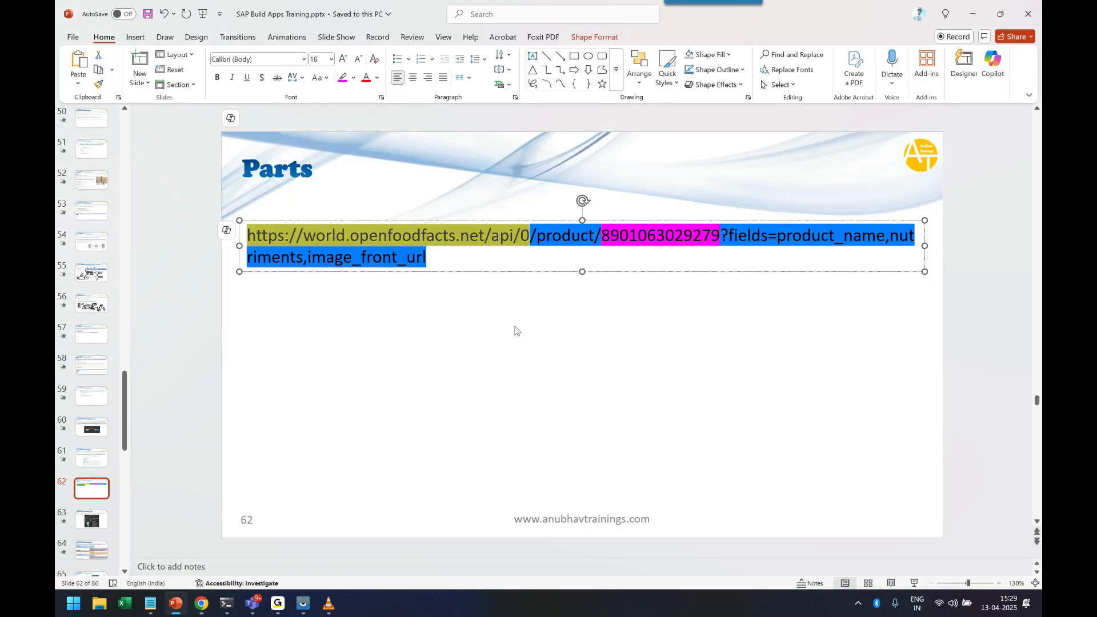
drag(601, 235, 719, 235)
key(ctrl+c)
key(alt+Tab)
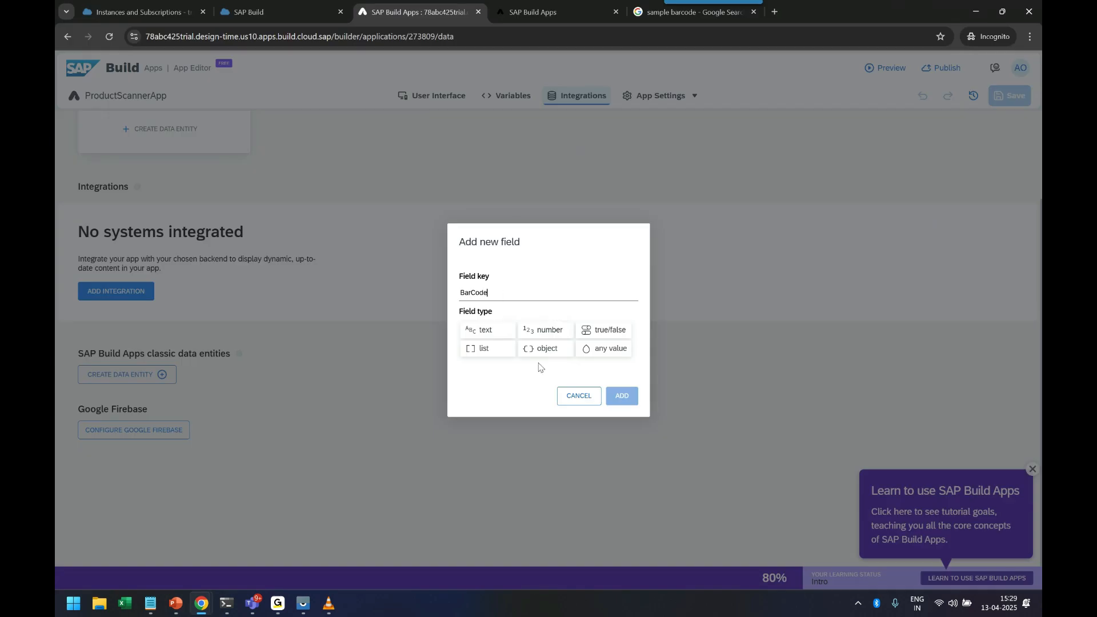
click(487, 333)
click(622, 396)
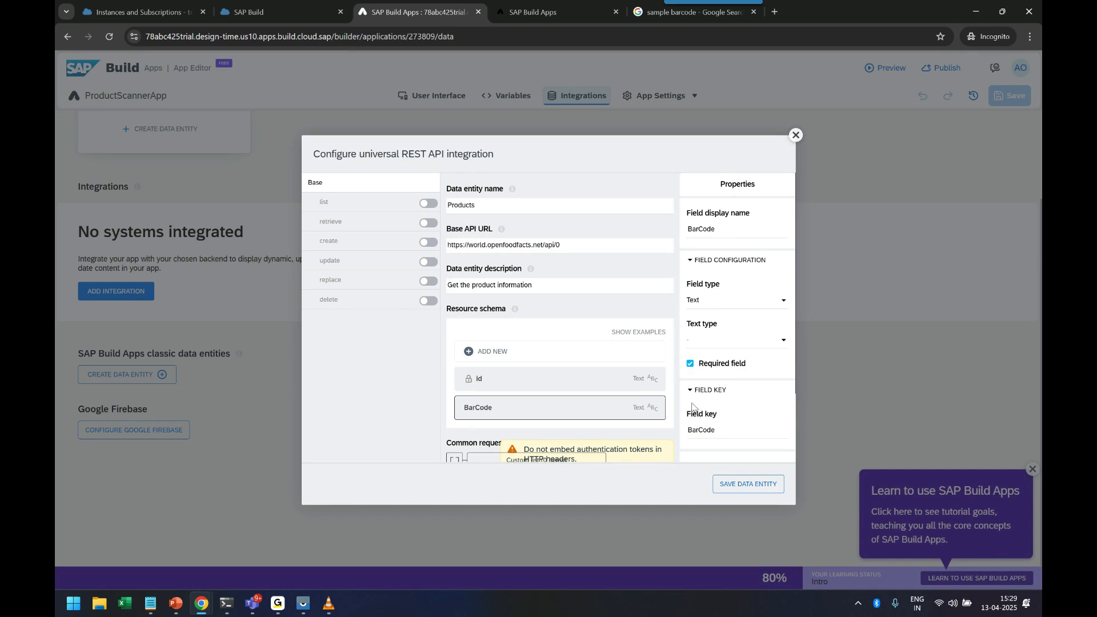
Enable the retrieve operation for Products and open a new formula binding for its relative path and query
scroll(666, 354, down, 2)
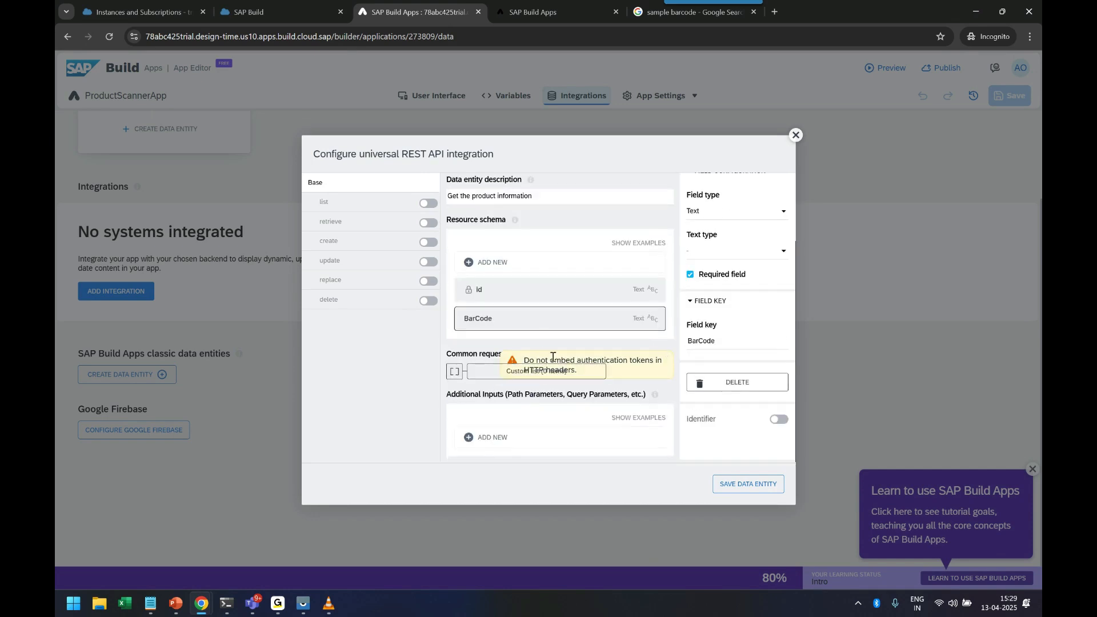
scroll(540, 337, up, 2)
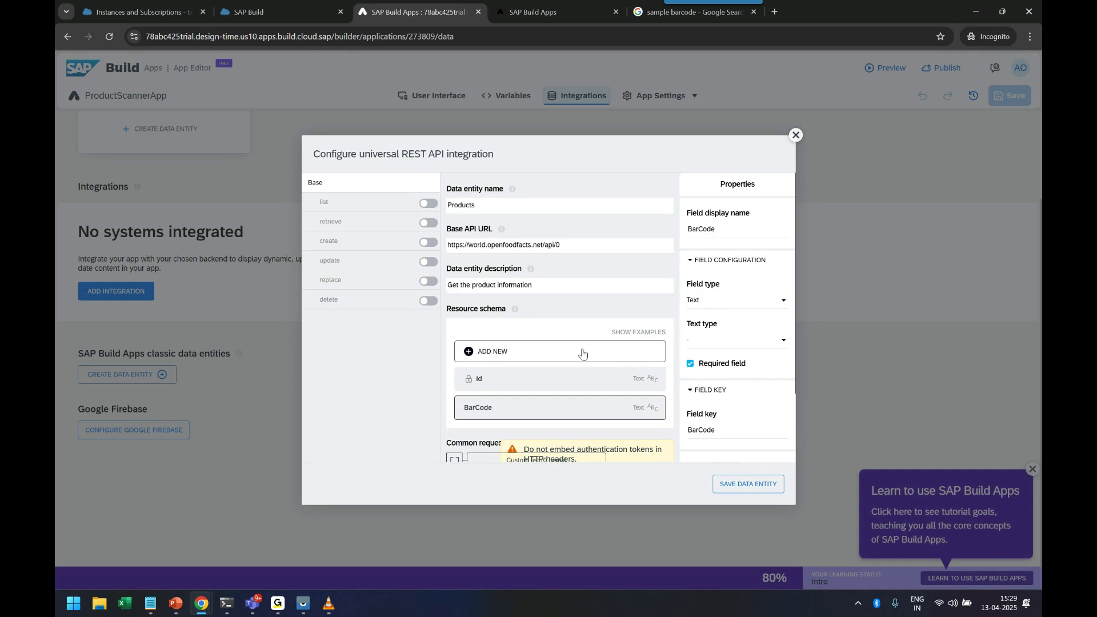
scroll(548, 357, down, 1)
scroll(551, 363, up, 1)
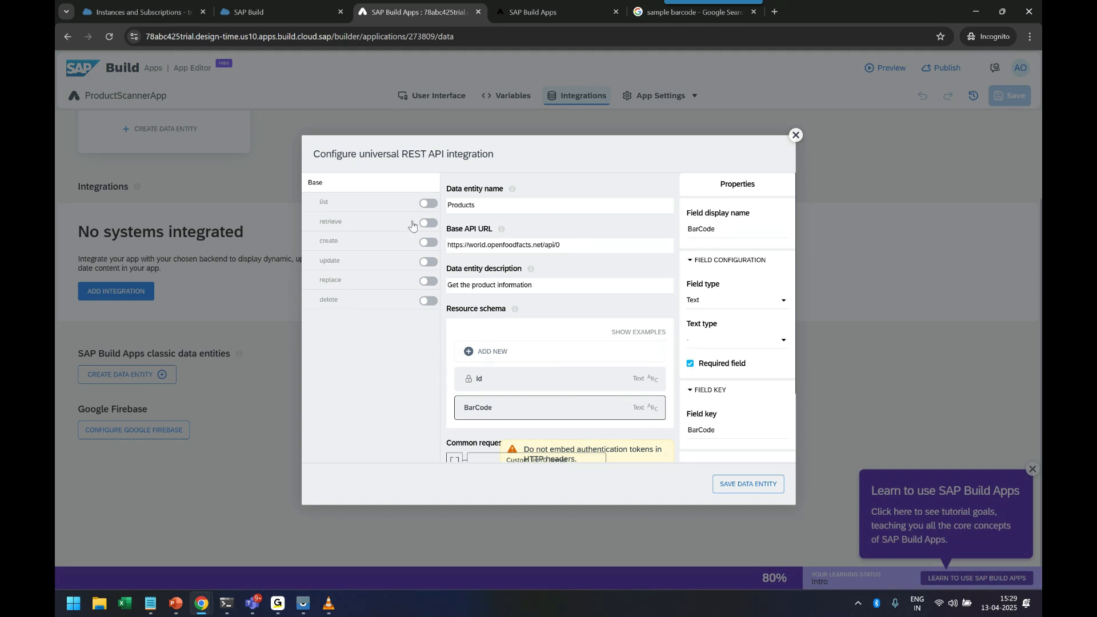
click(430, 222)
click(343, 224)
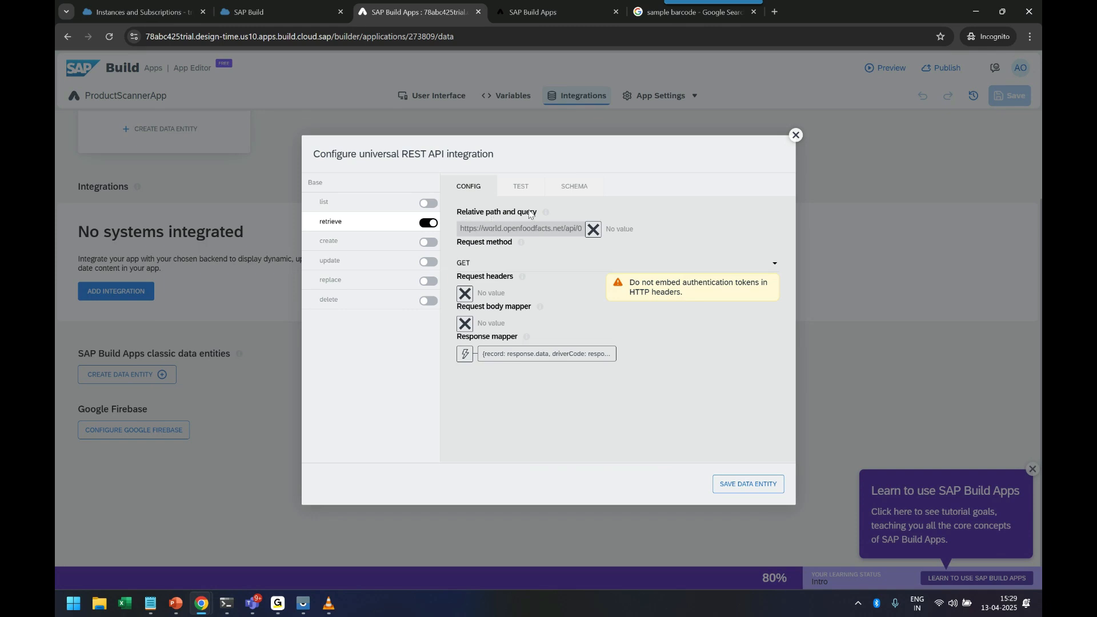
click(592, 229)
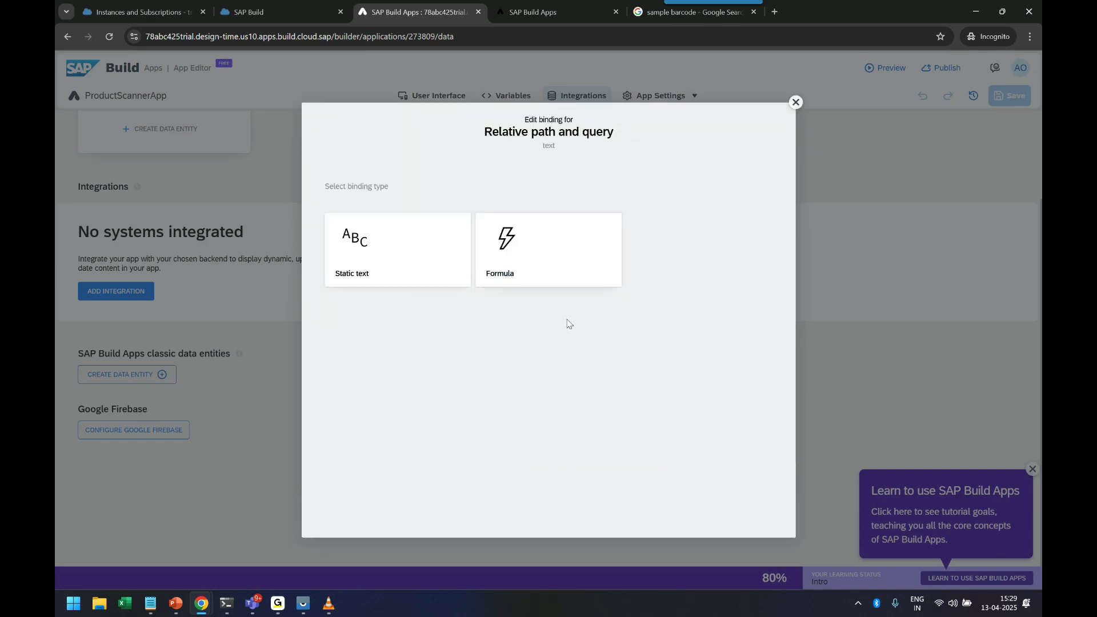
click(529, 238)
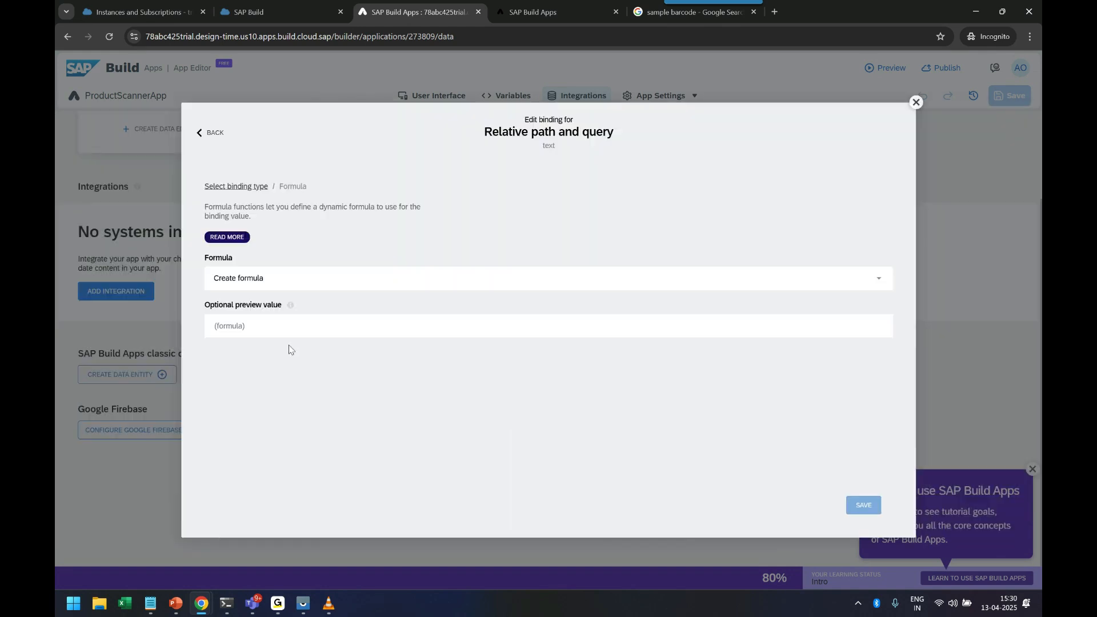
click(312, 280)
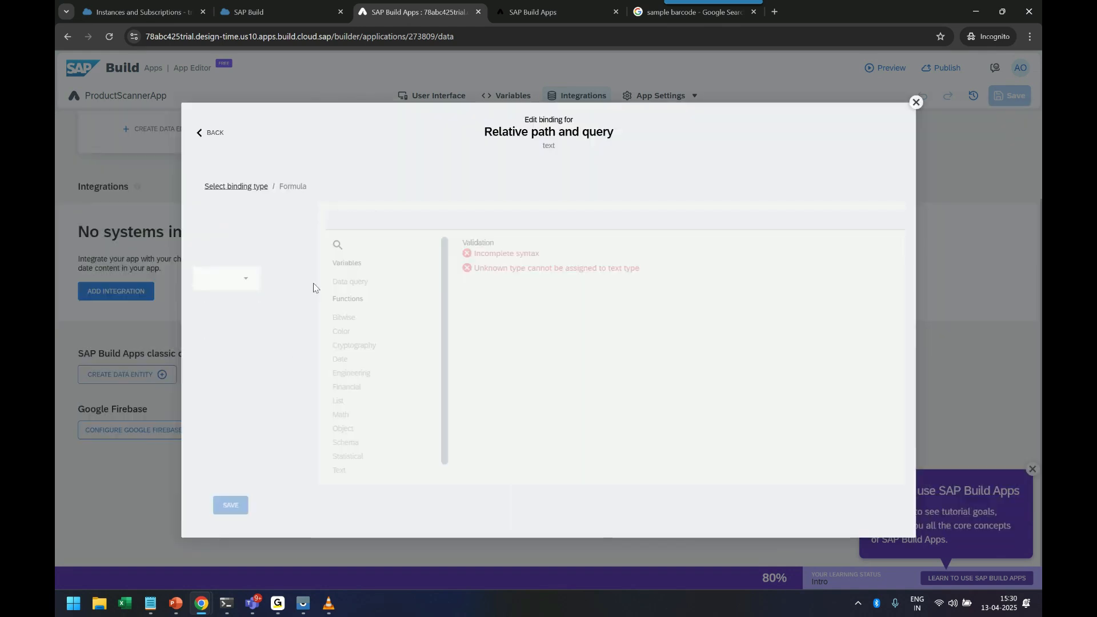
key(alt+Tab)
click(531, 238)
drag(532, 231, 537, 255)
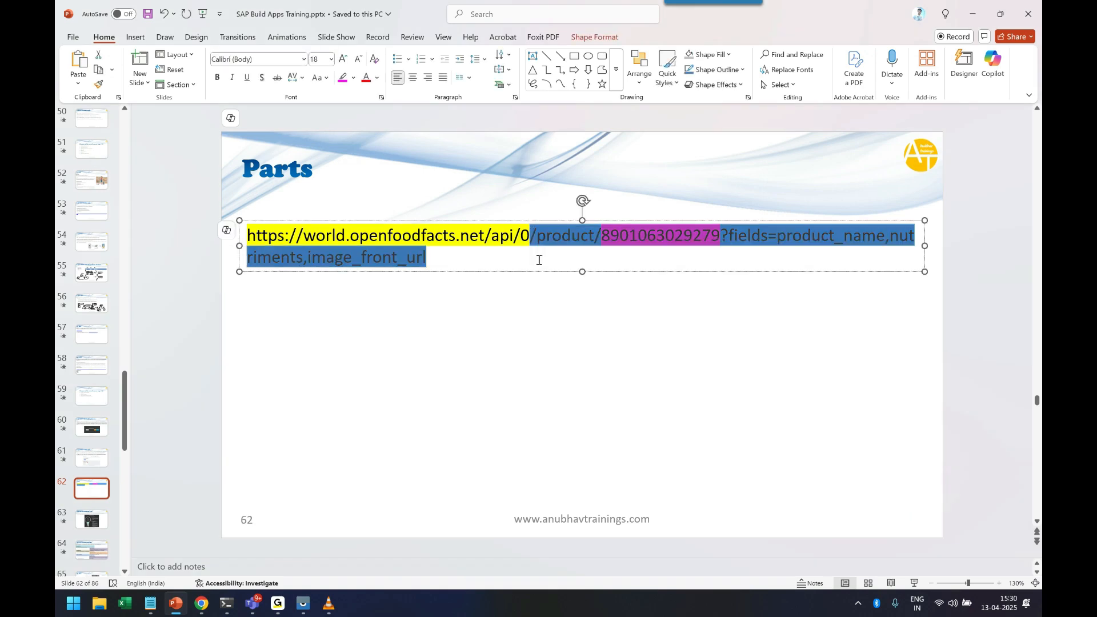
key(alt+Tab)
key(ctrl+v)
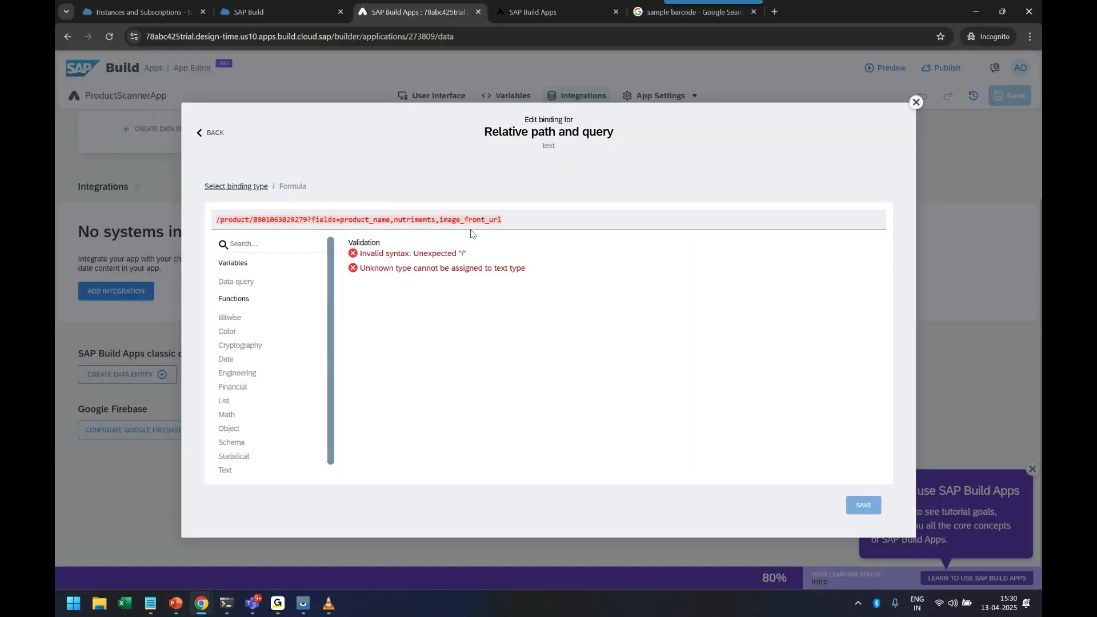
text(")
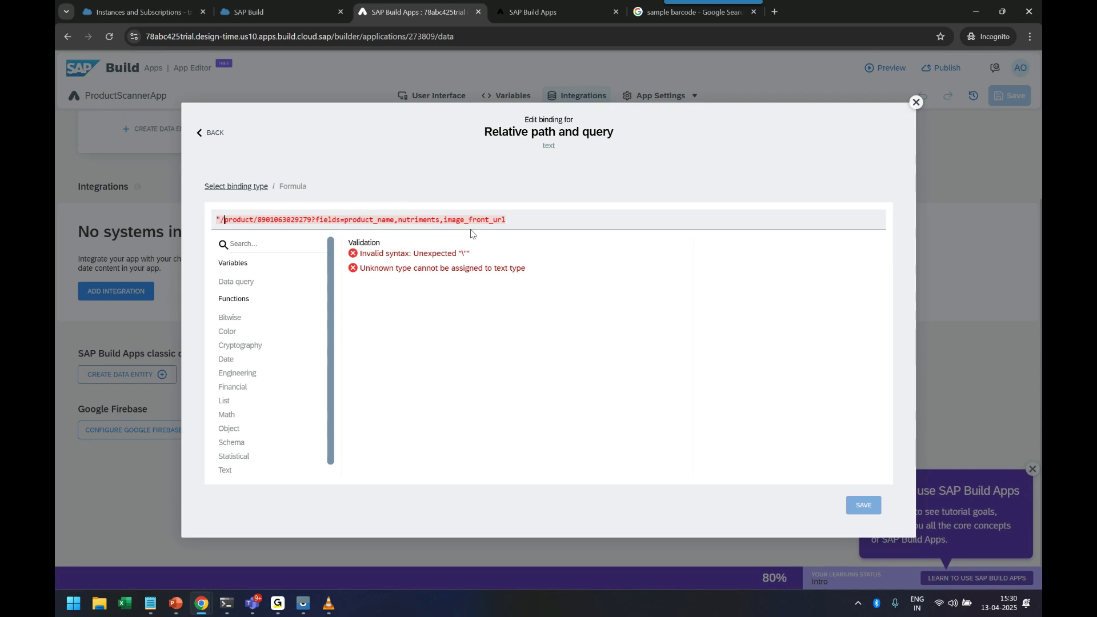
key(Right)
key(Right)
key(Right)
key(Right)
key(Right)
key(Right)
key(Right)
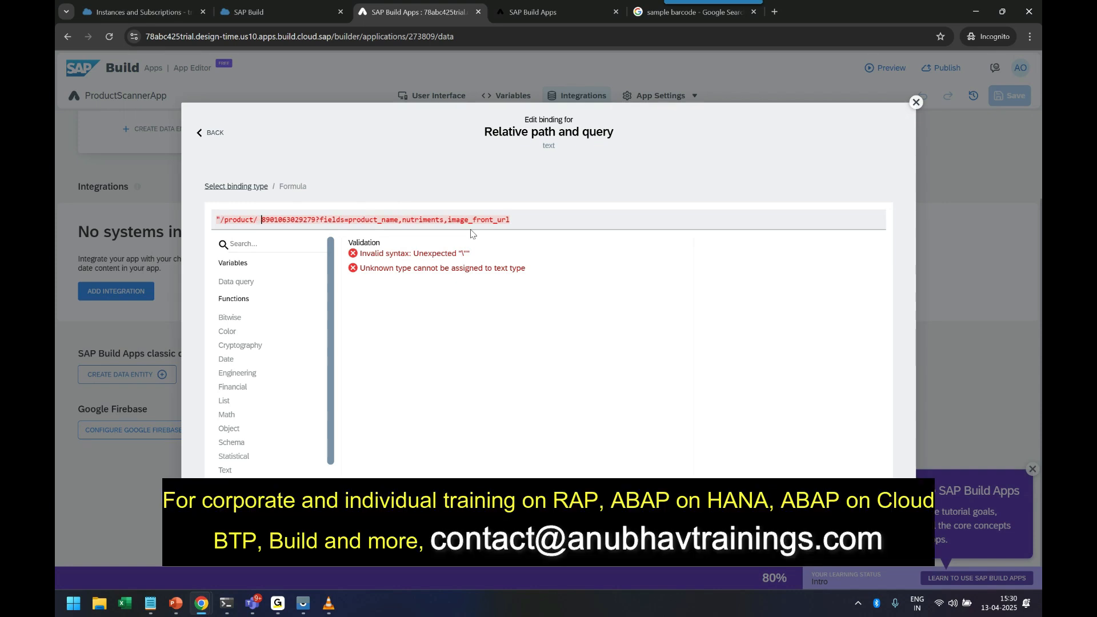
key(BackSpace)
text(" +)
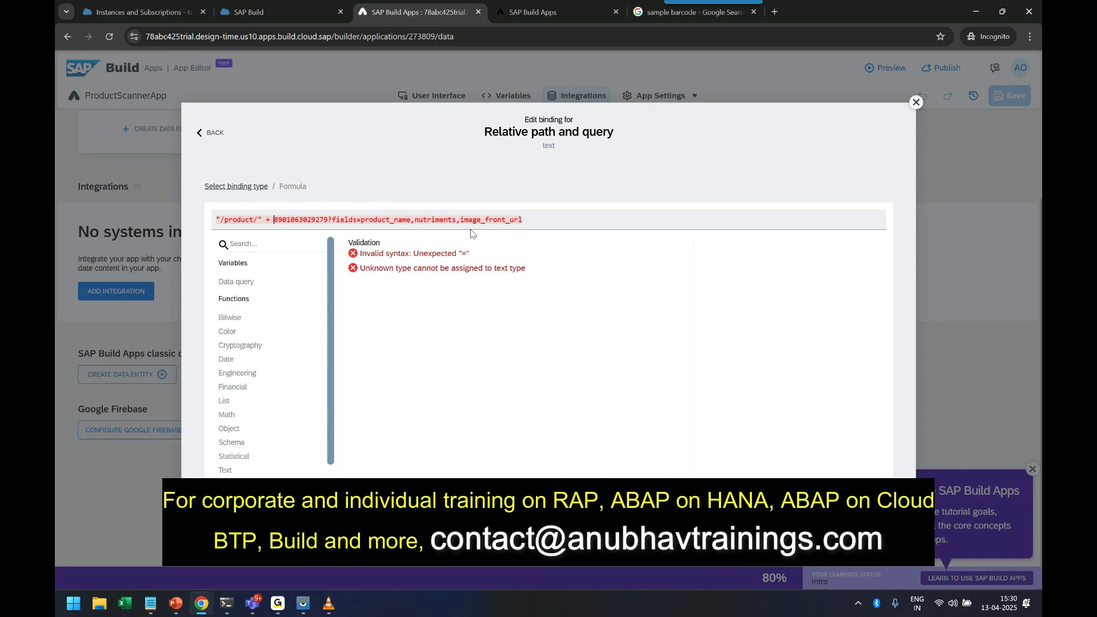
key(Right)
key(Right)
key(Right)
key(Right)
key(Right)
key(Right)
key(Right)
key(Right)
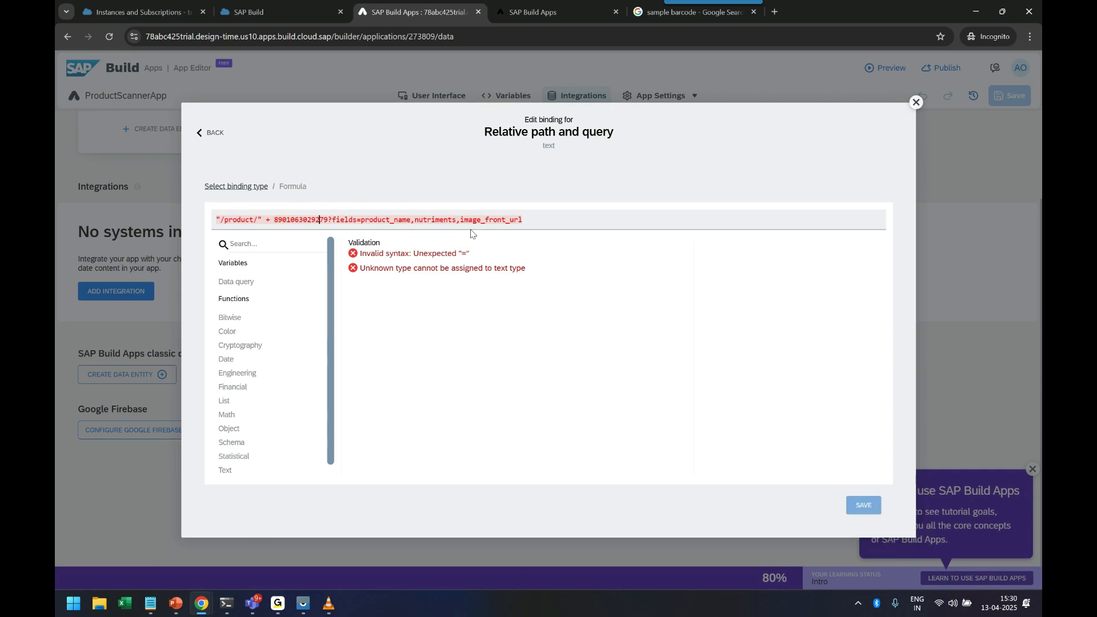
text(+ ")
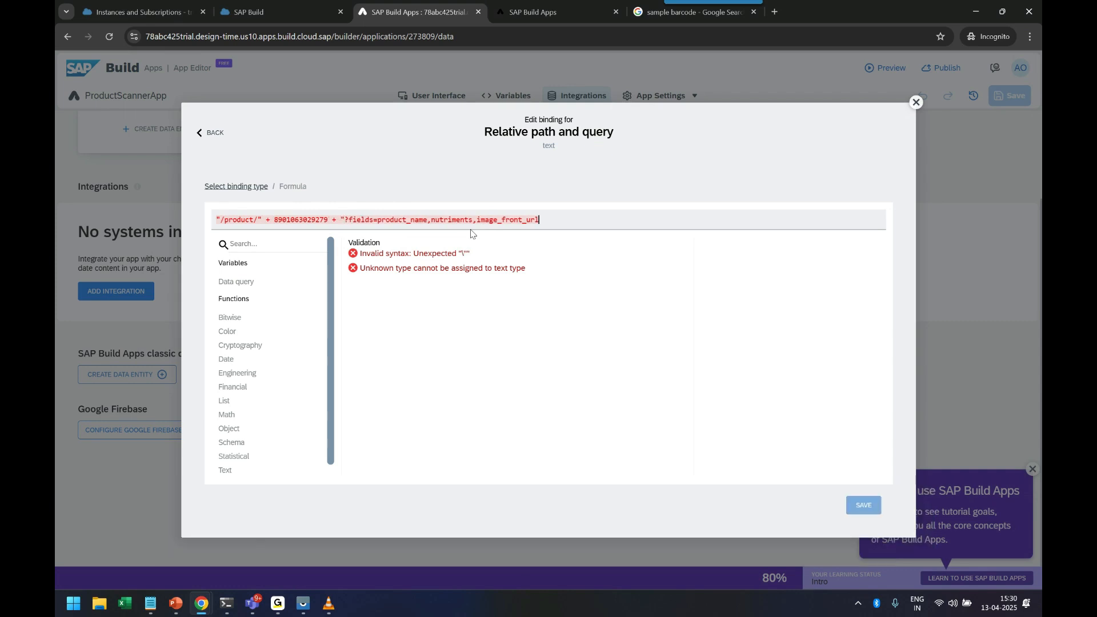
text(")
Select the barcode number in the formula and examine the available data query variables for a replacement
double_click(293, 220)
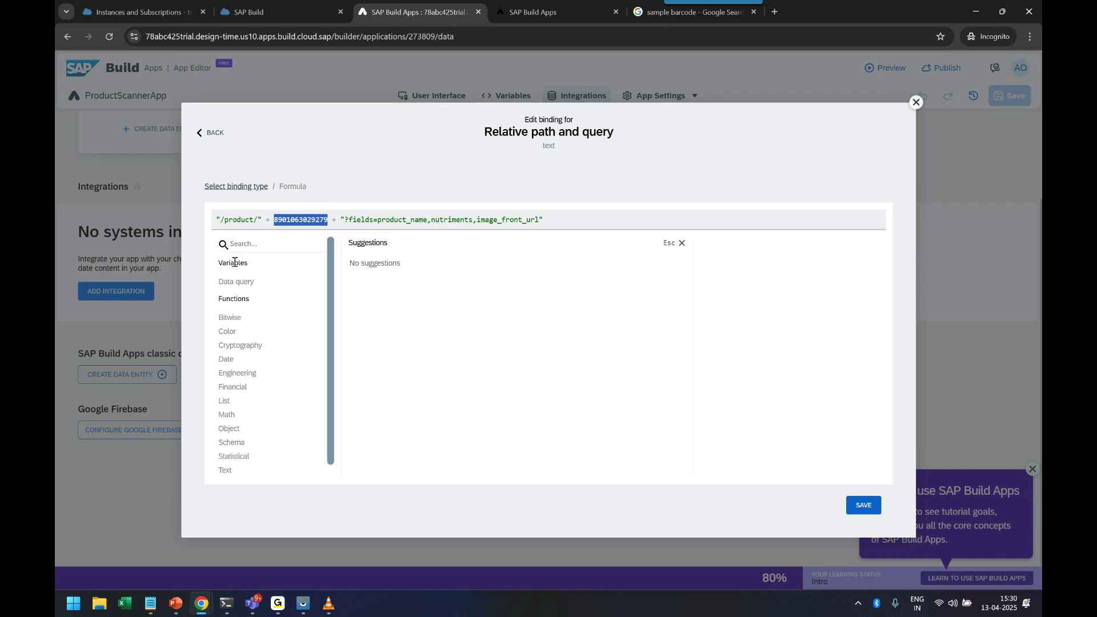
click(240, 286)
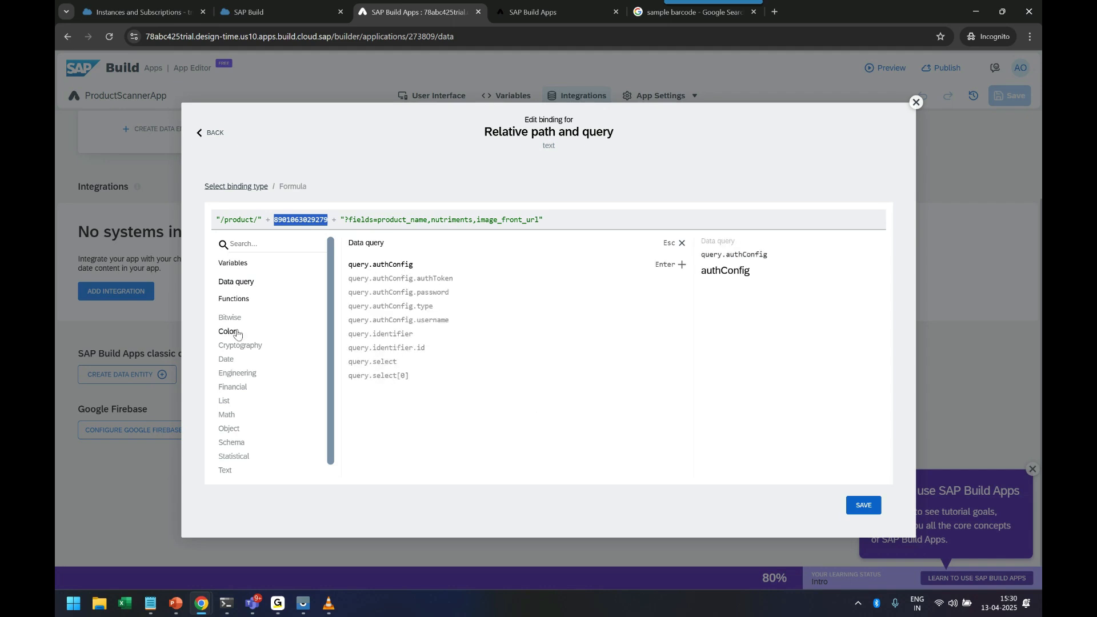
scroll(284, 341, down, 1)
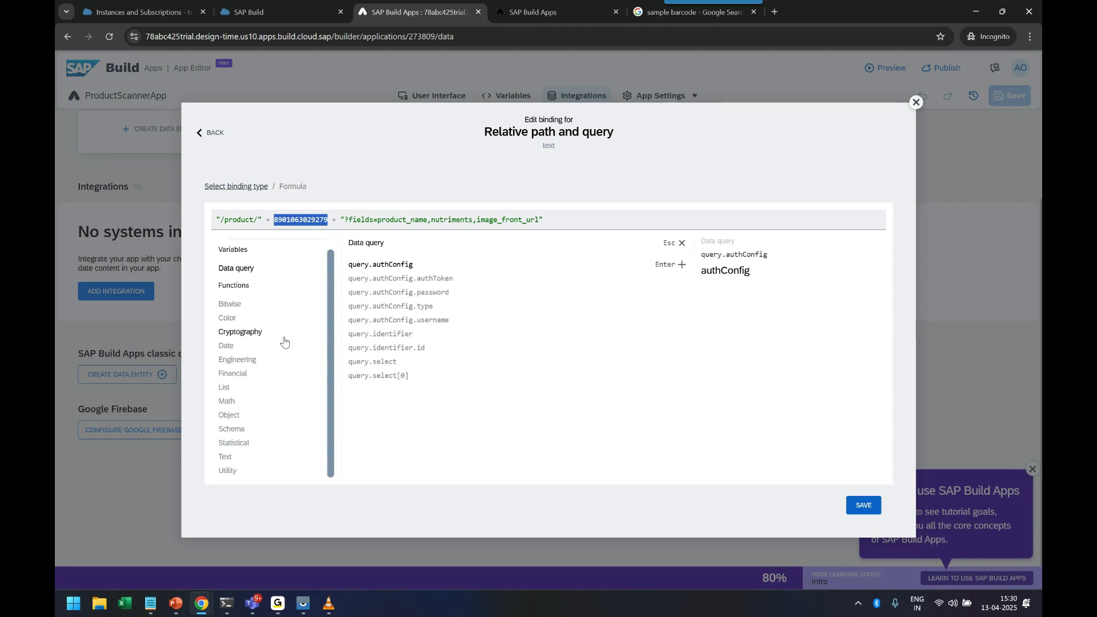
scroll(284, 338, up, 1)
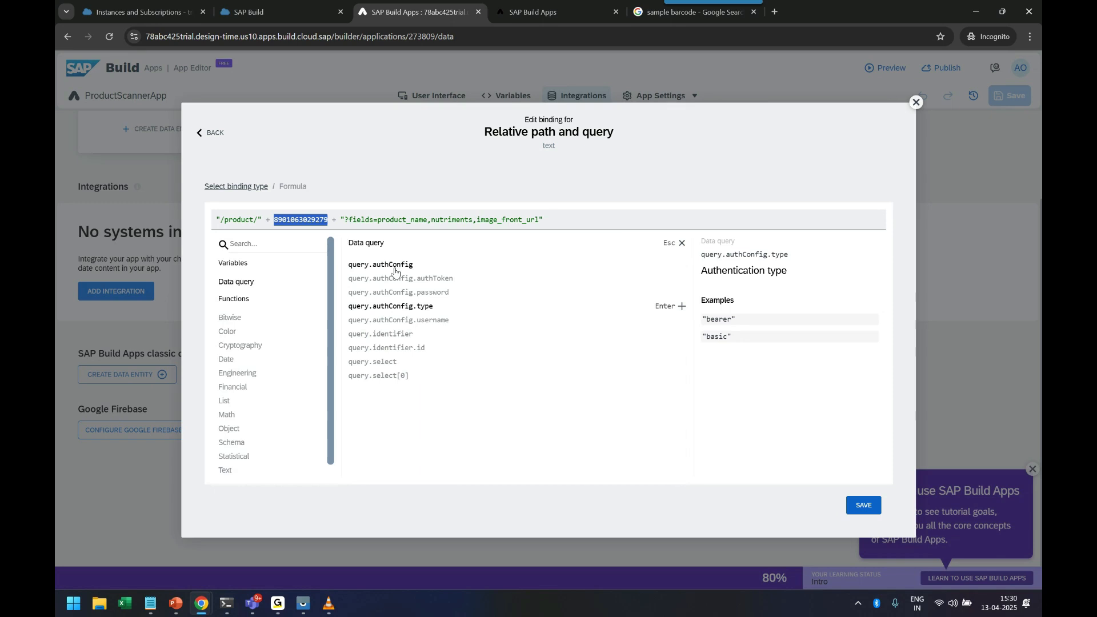
Save the relative path and query formula, and save the Products data entity
click(860, 505)
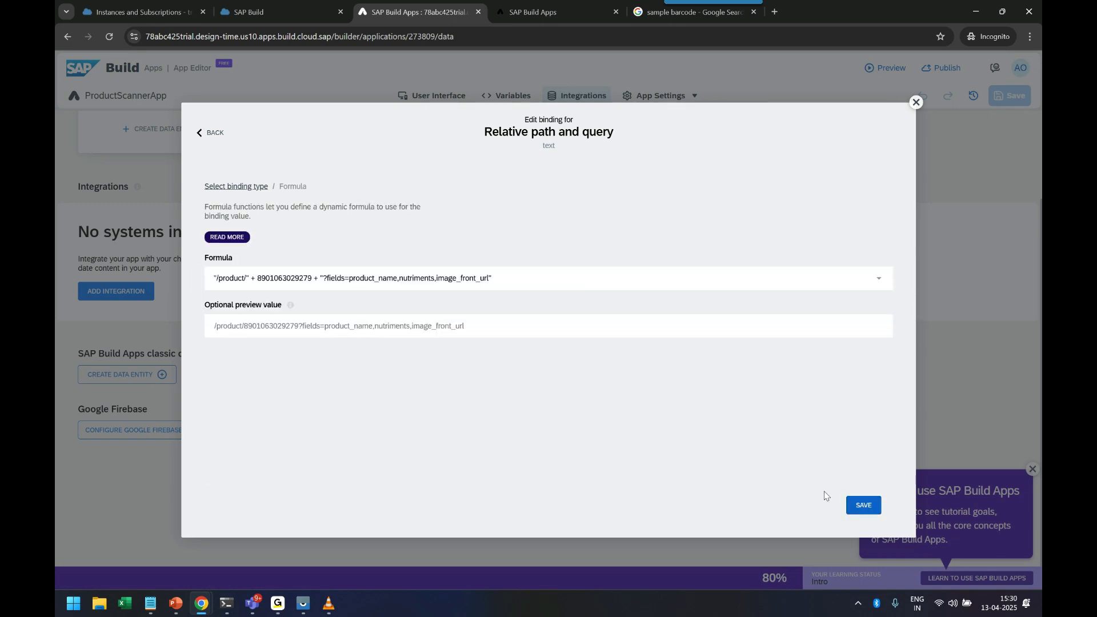
click(863, 505)
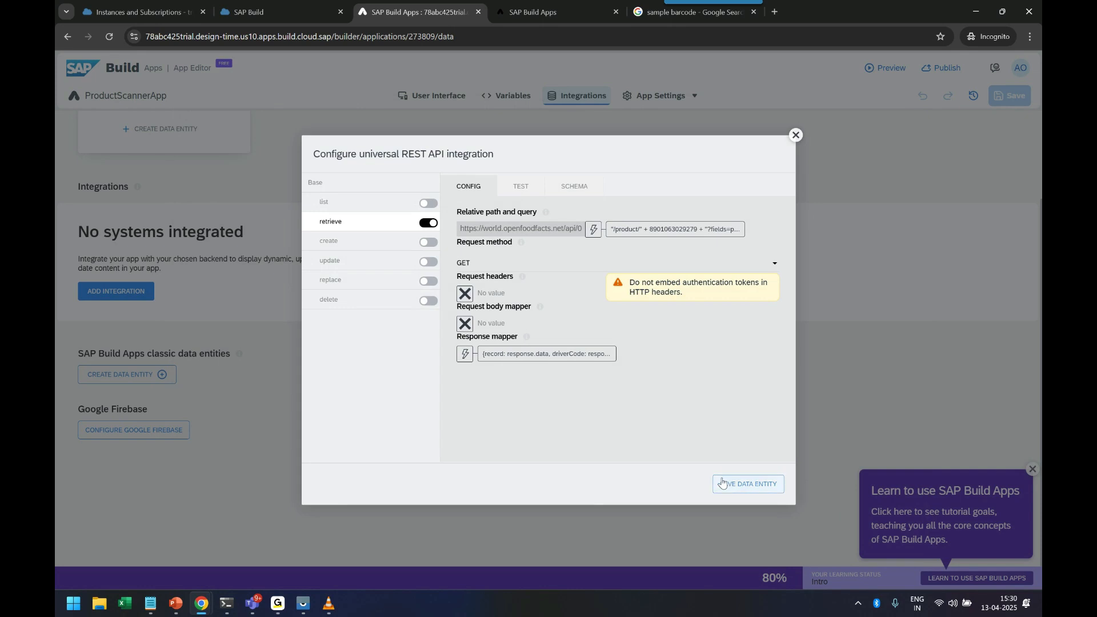
click(514, 188)
click(479, 187)
click(331, 182)
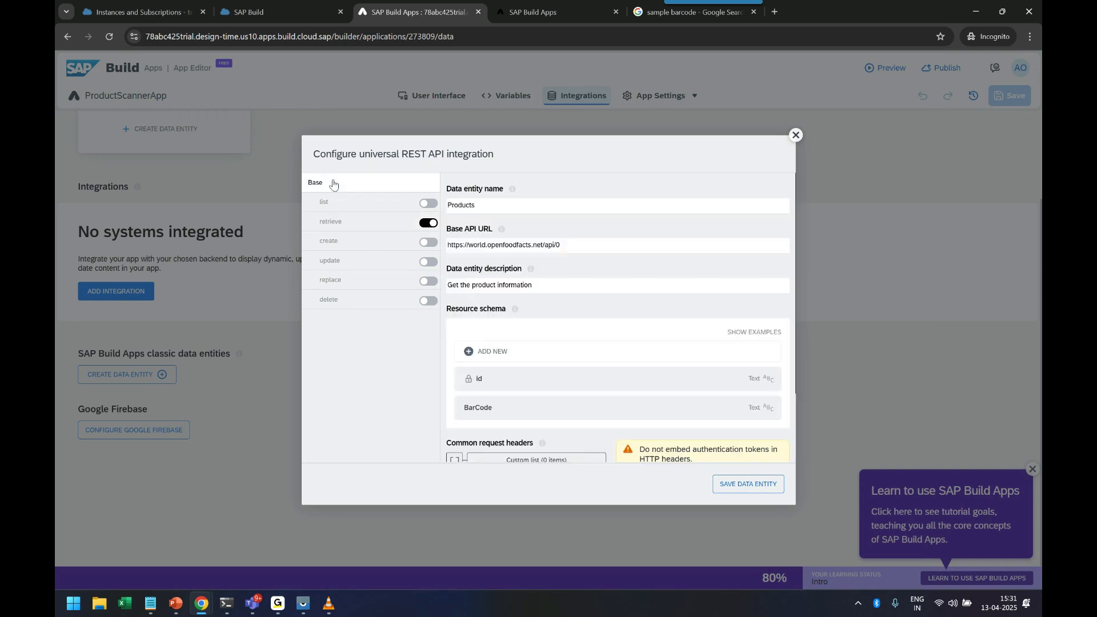
scroll(531, 317, down, 2)
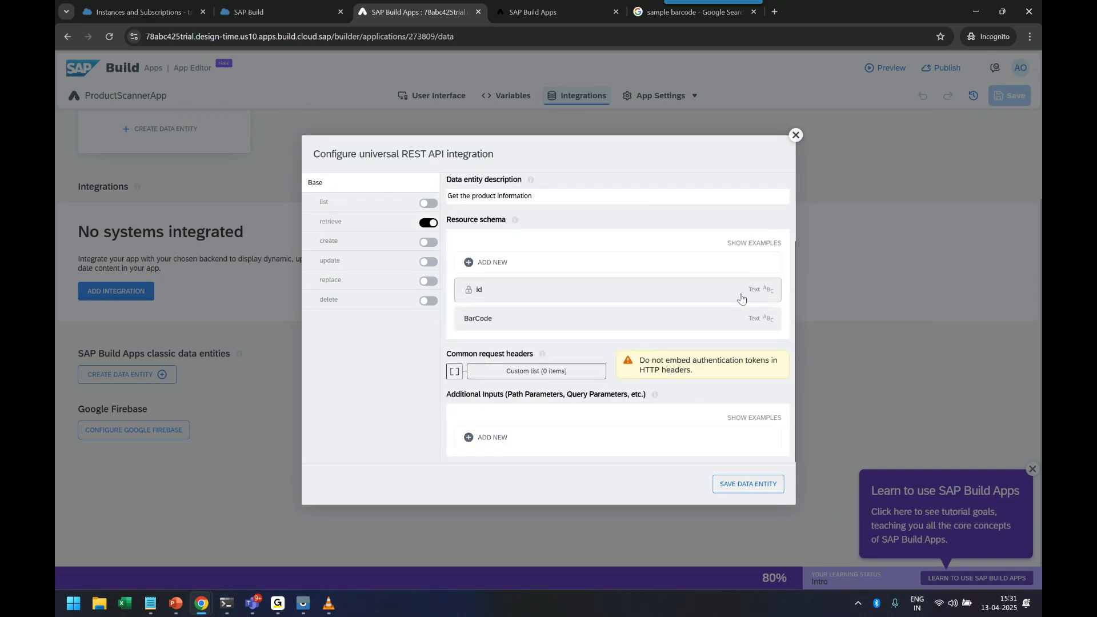
click(745, 485)
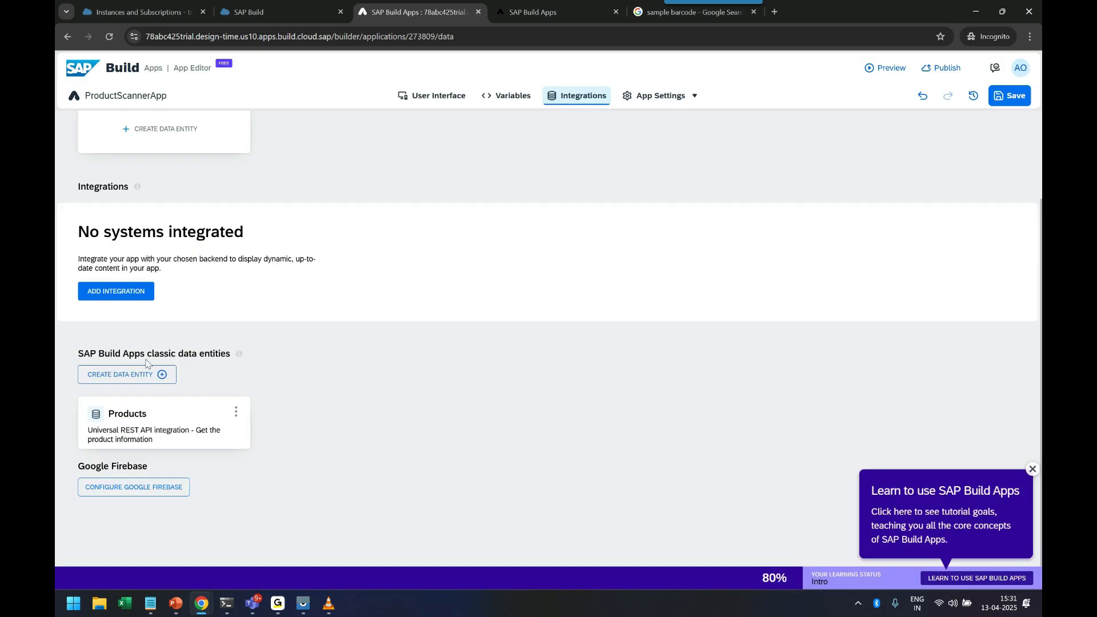
Browse the sample data of the Products data entity and close it again
click(236, 411)
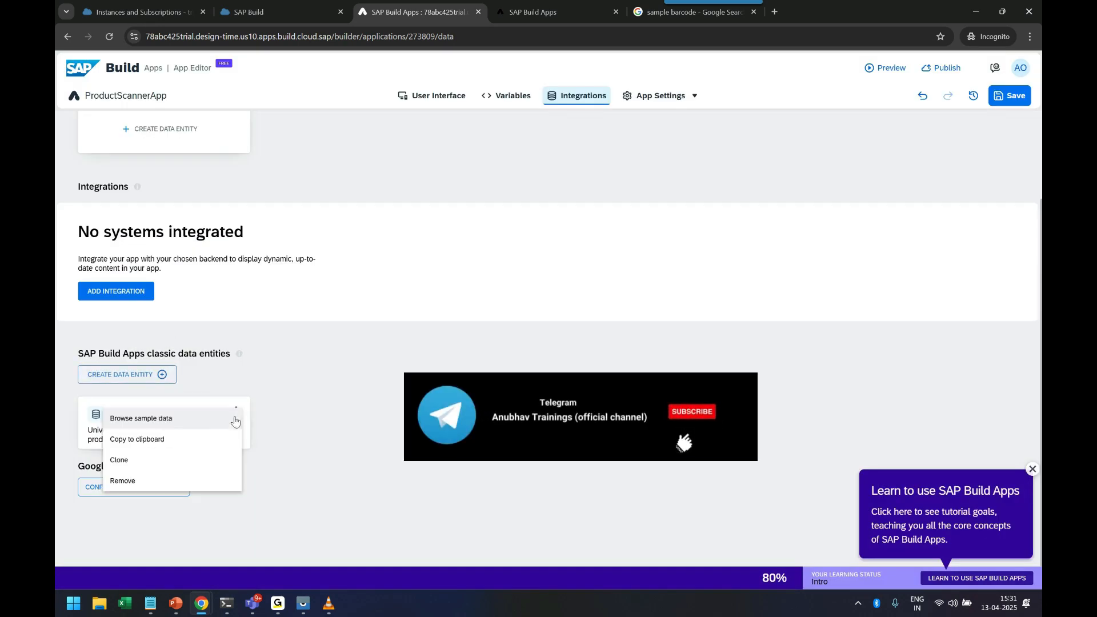
click(197, 419)
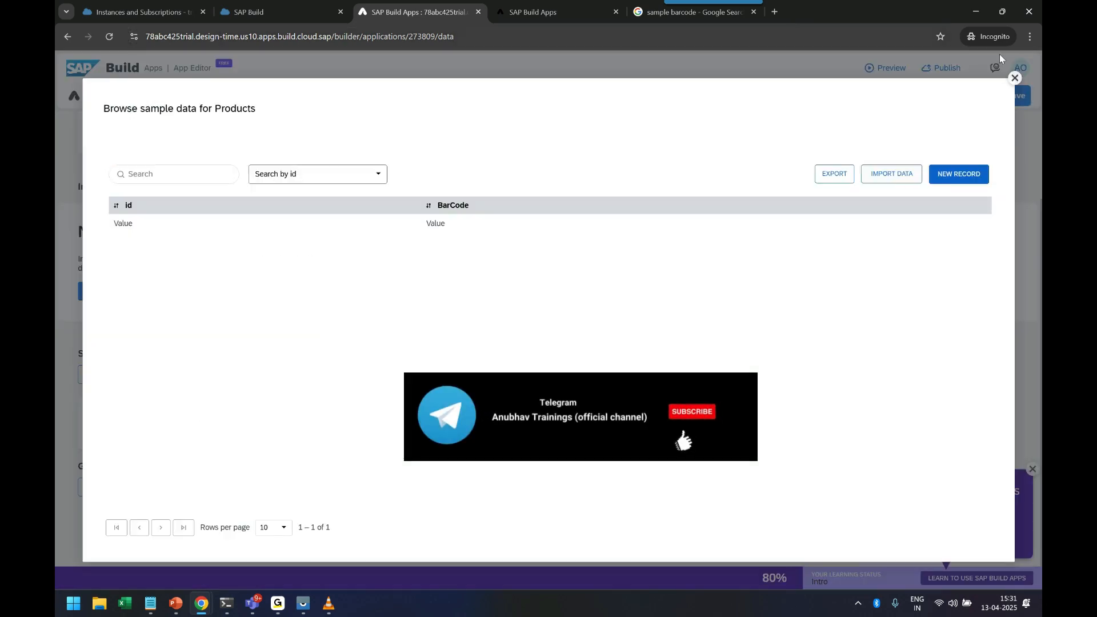
click(1014, 78)
Reopen the retrieve path formula of Products and check the data query variables for a BarCode parameter to replace the fixed number
click(204, 435)
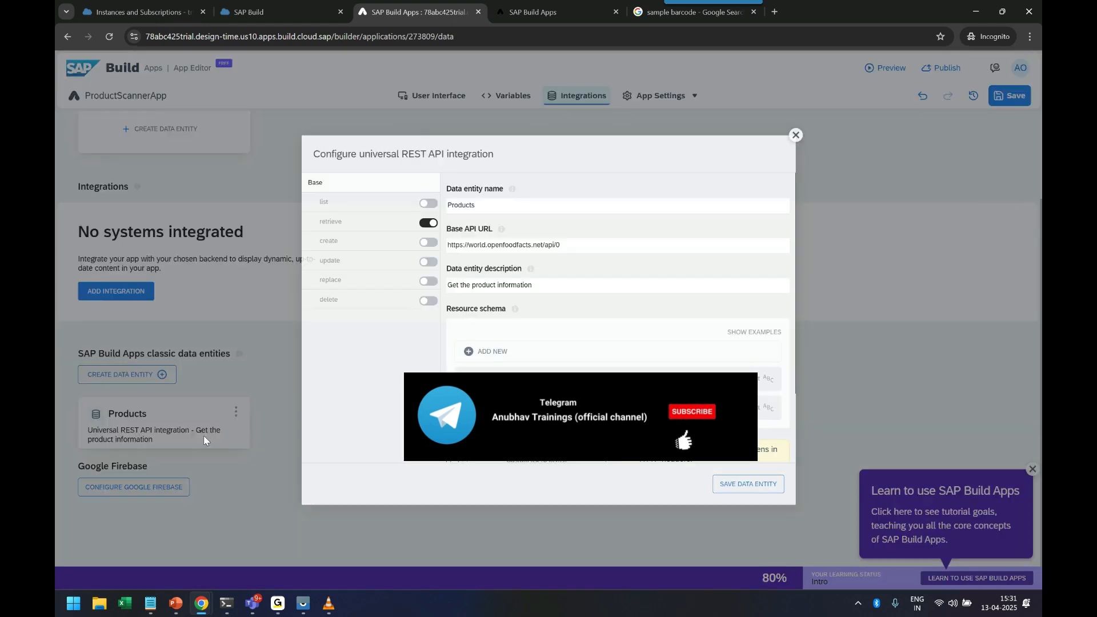
click(366, 223)
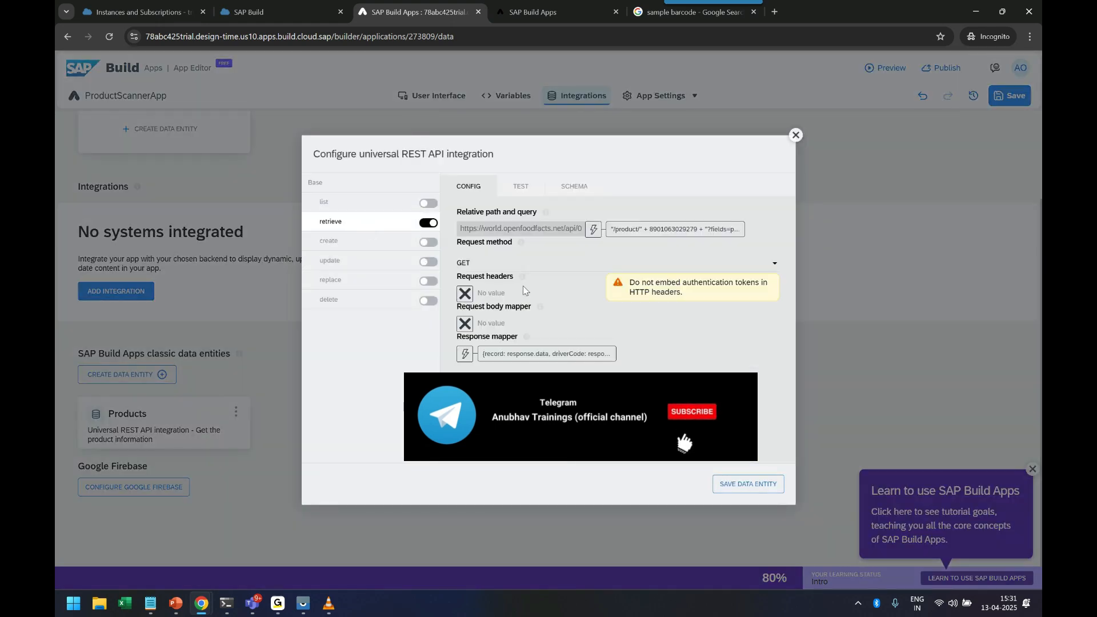
click(595, 229)
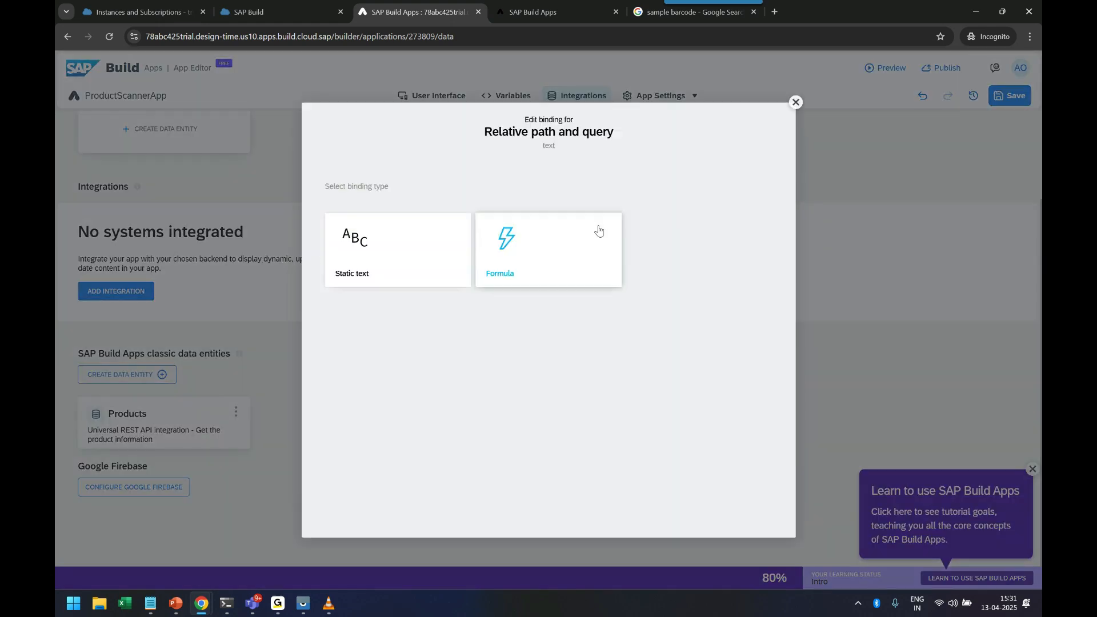
click(535, 257)
click(307, 286)
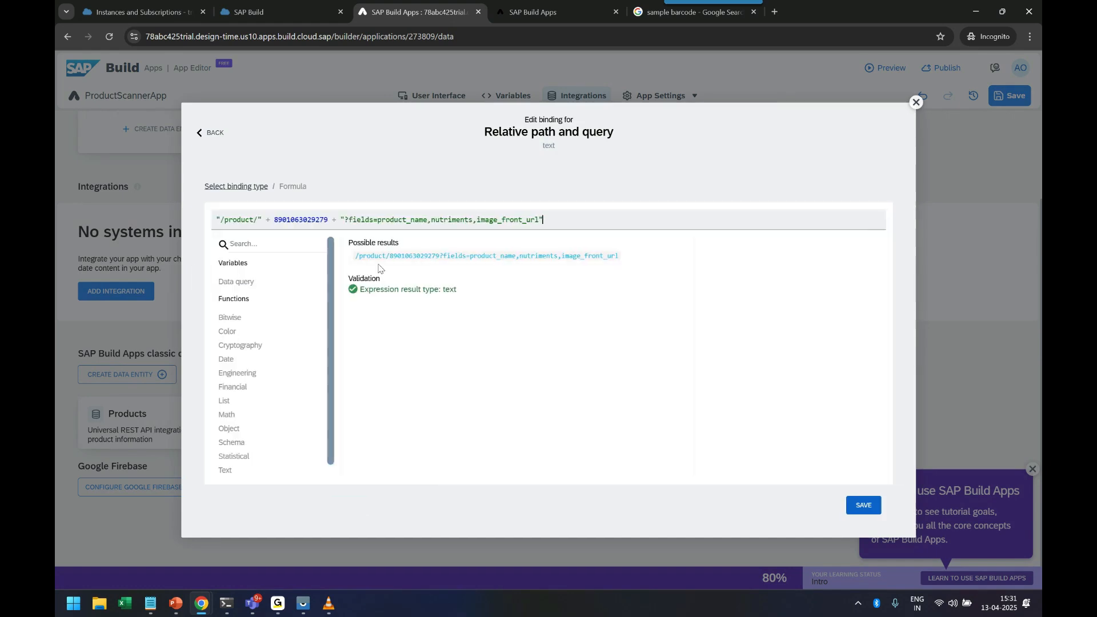
double_click(317, 221)
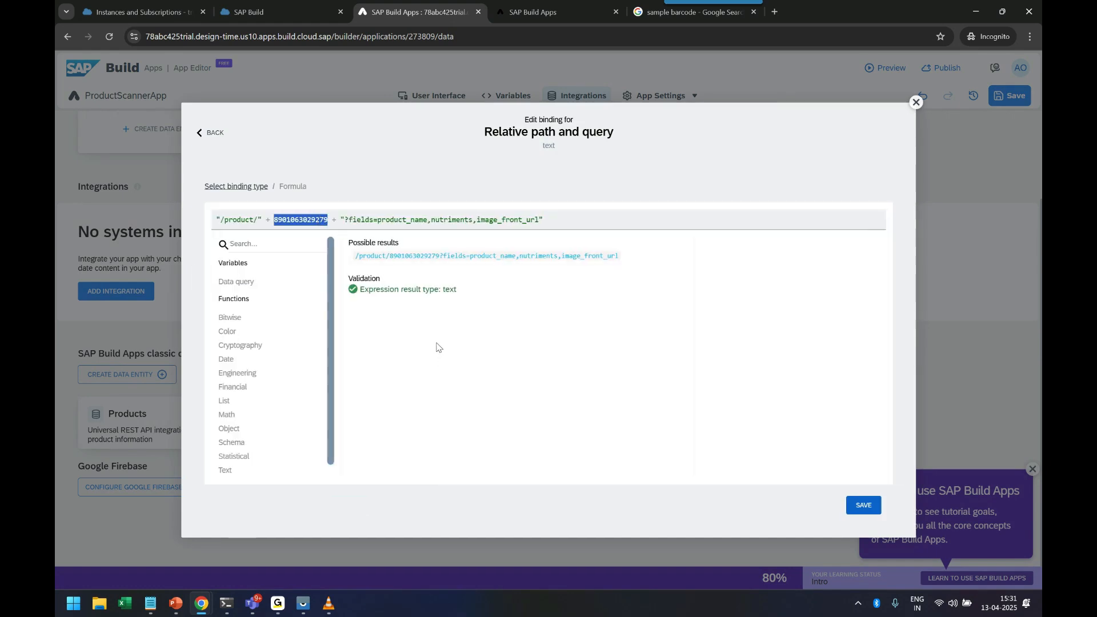
click(237, 283)
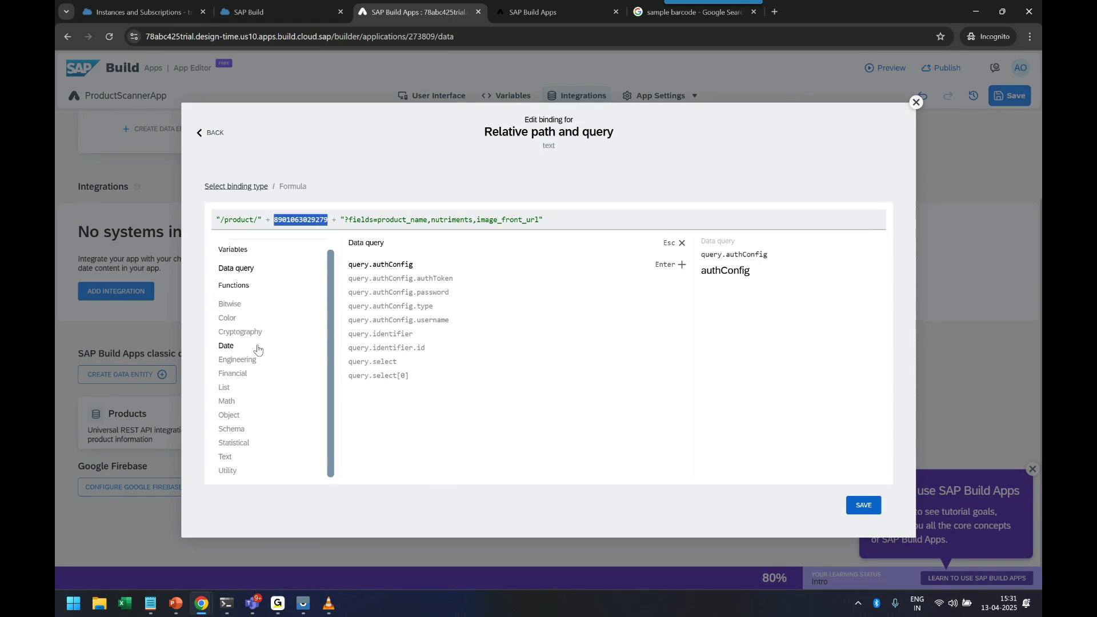
scroll(257, 370, down, 1)
scroll(278, 382, up, 1)
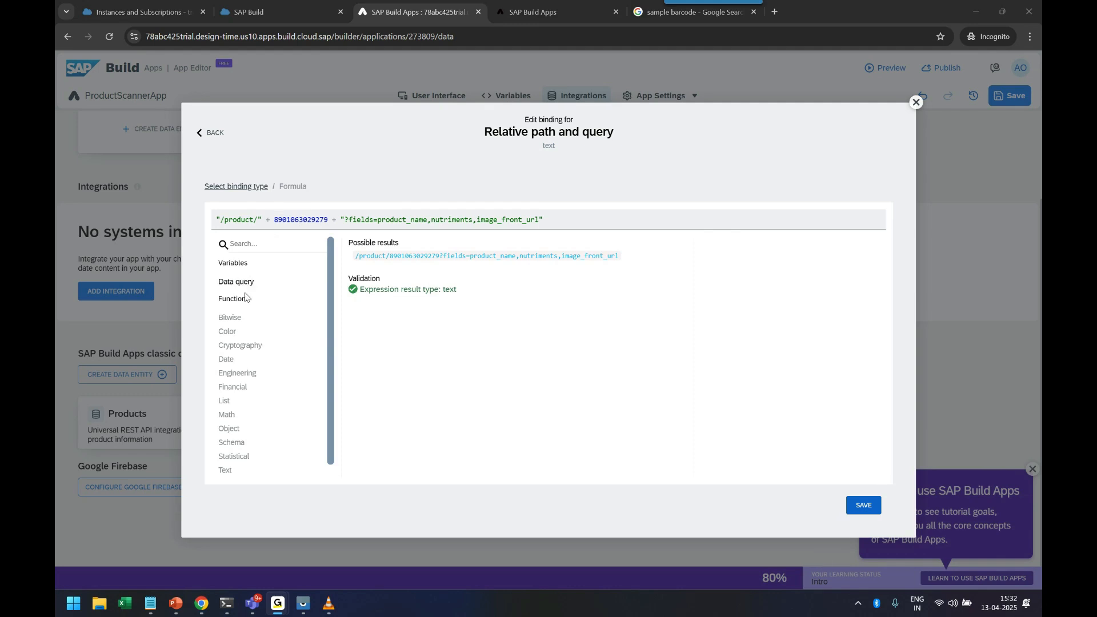
Close the formula editor without changes and delete the BarCode field from the resource schema in the Products base configuration
click(915, 102)
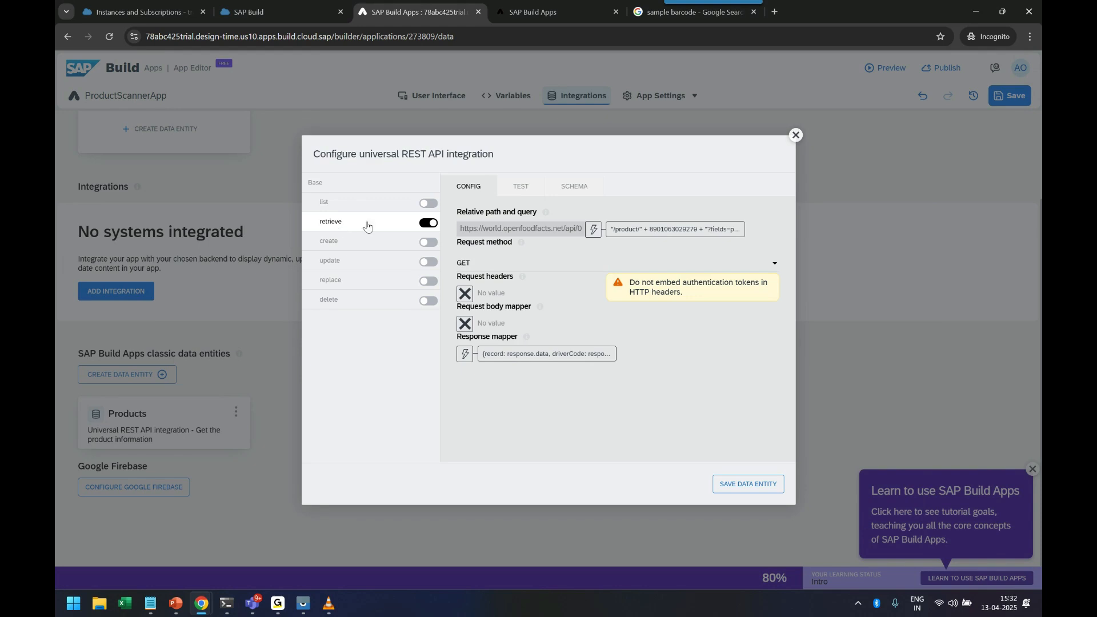
click(347, 187)
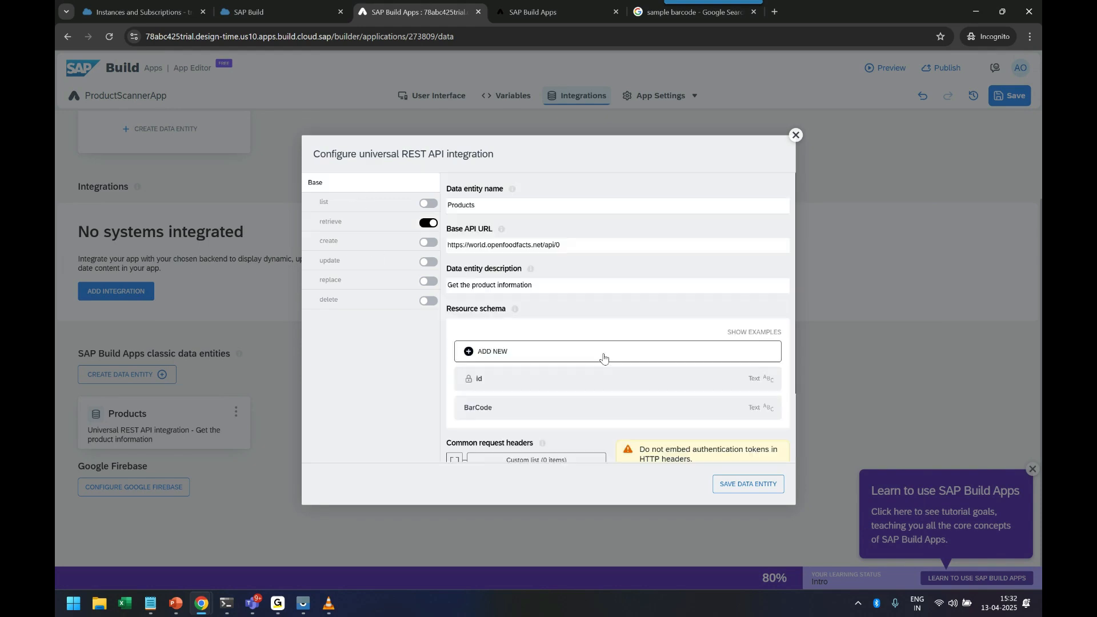
click(701, 410)
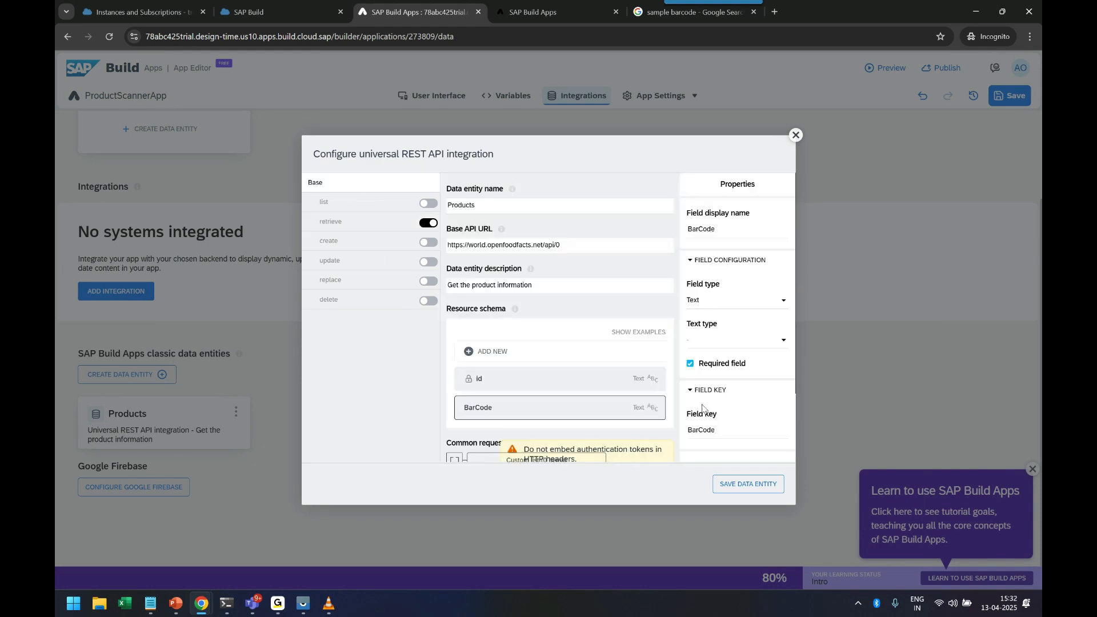
scroll(746, 433, down, 2)
click(745, 390)
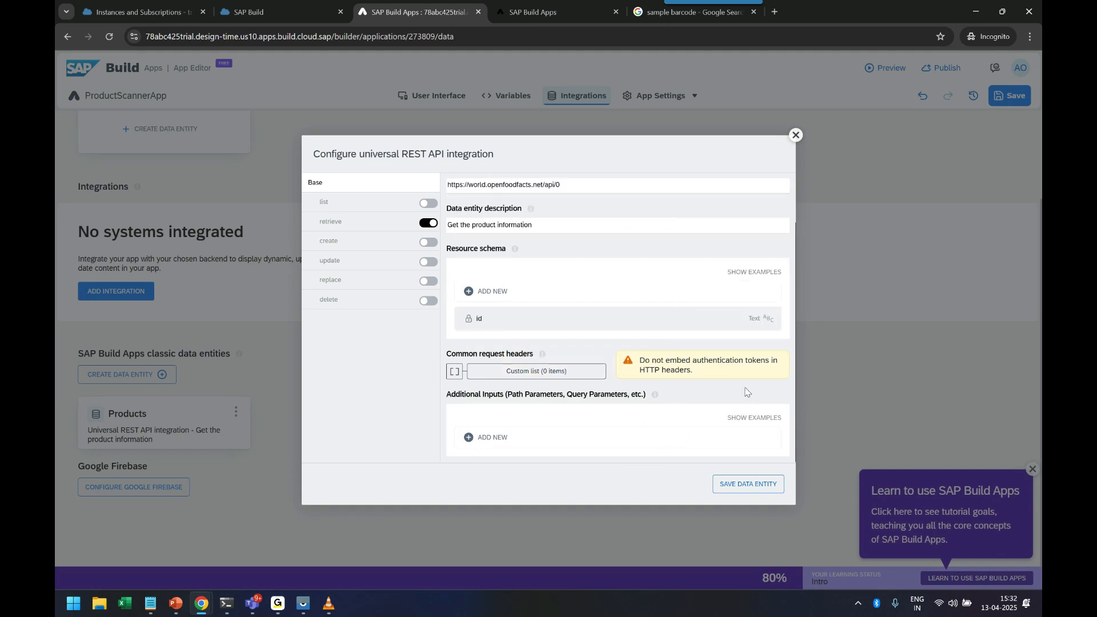
Add a text field with the key BarCode to the additional inputs of the Products data entity
drag(446, 396, 639, 406)
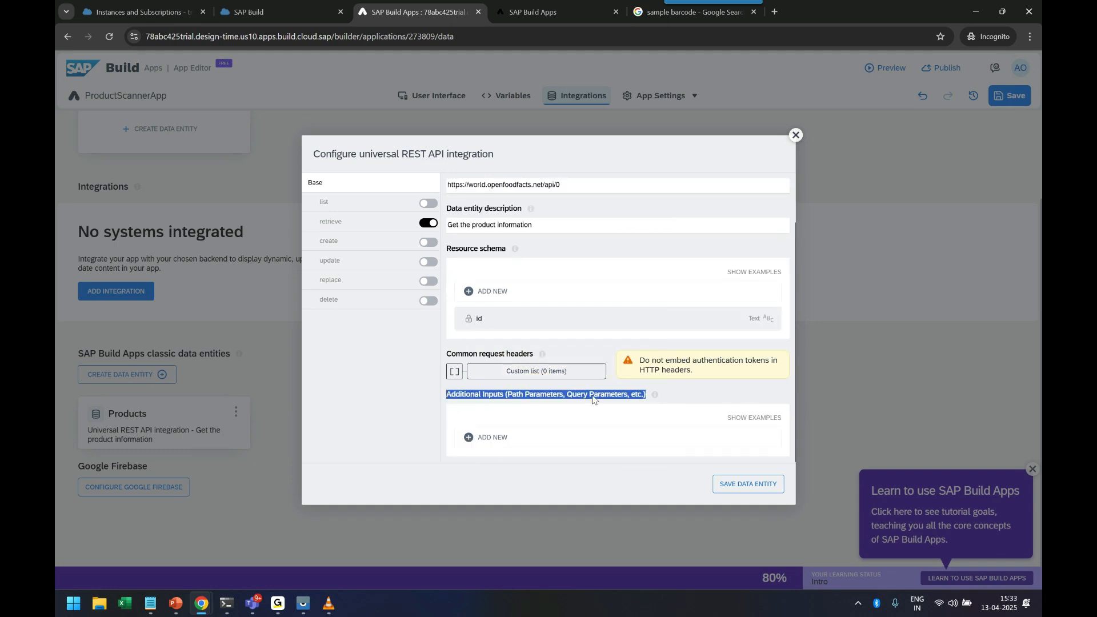
click(490, 441)
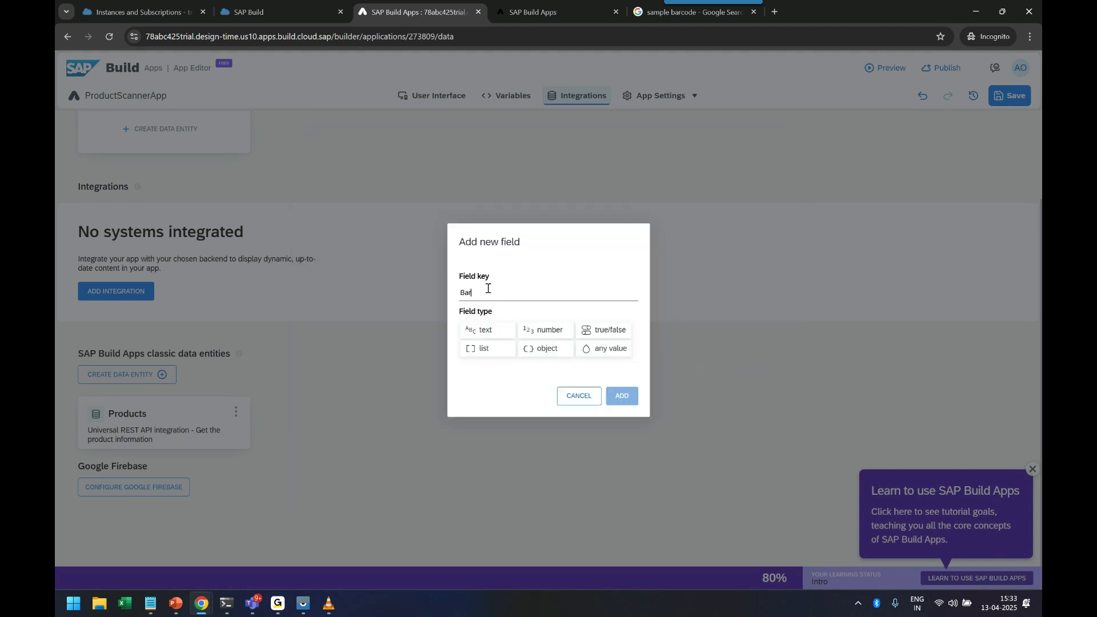
click(485, 332)
click(628, 397)
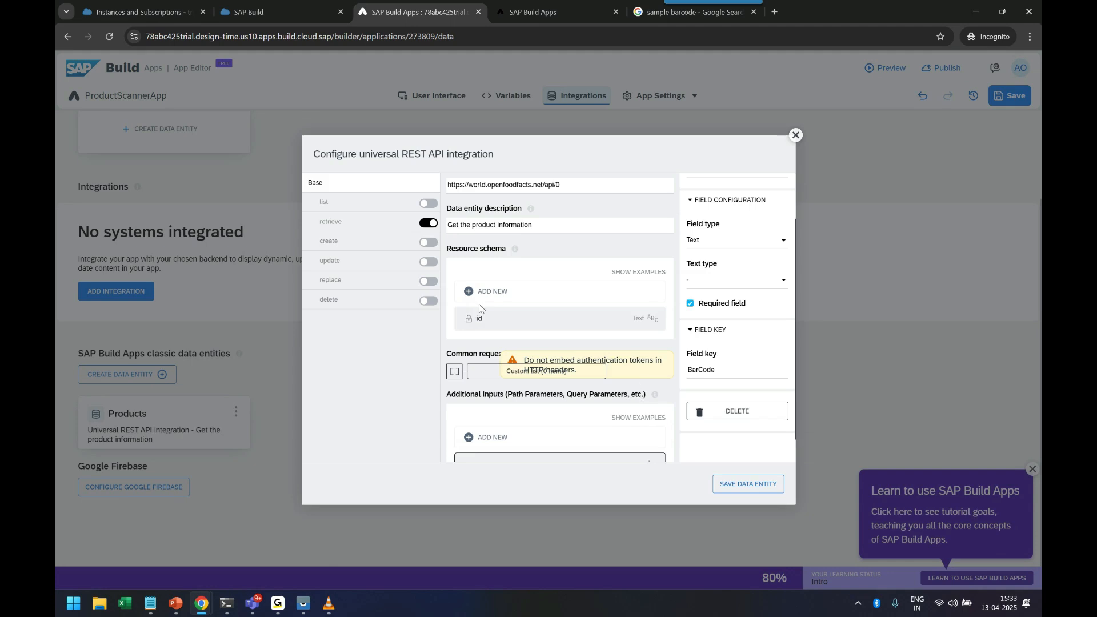
Replace the fixed barcode in the retrieve path formula with query.additionalInputs.BarCode and save the formula
click(347, 222)
click(594, 229)
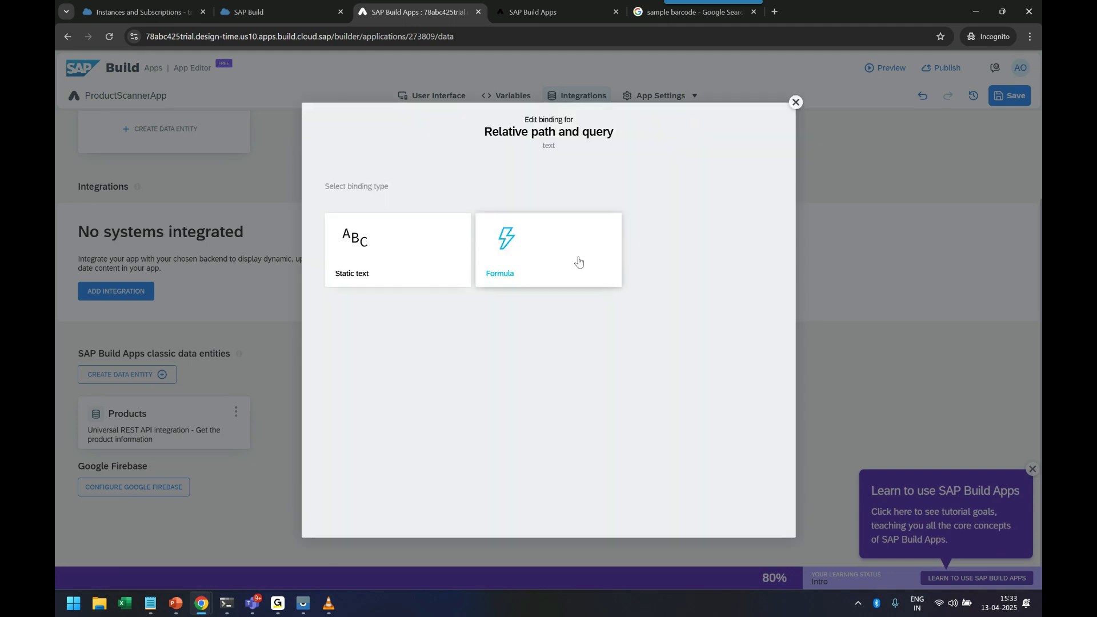
click(572, 262)
click(331, 283)
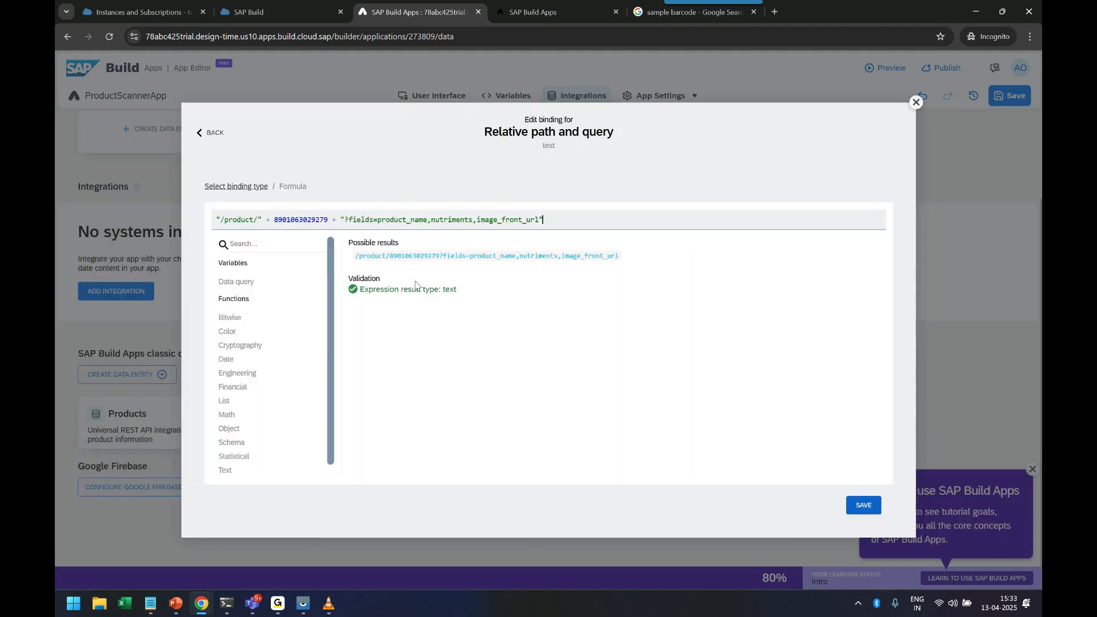
double_click(309, 221)
key(BackSpace)
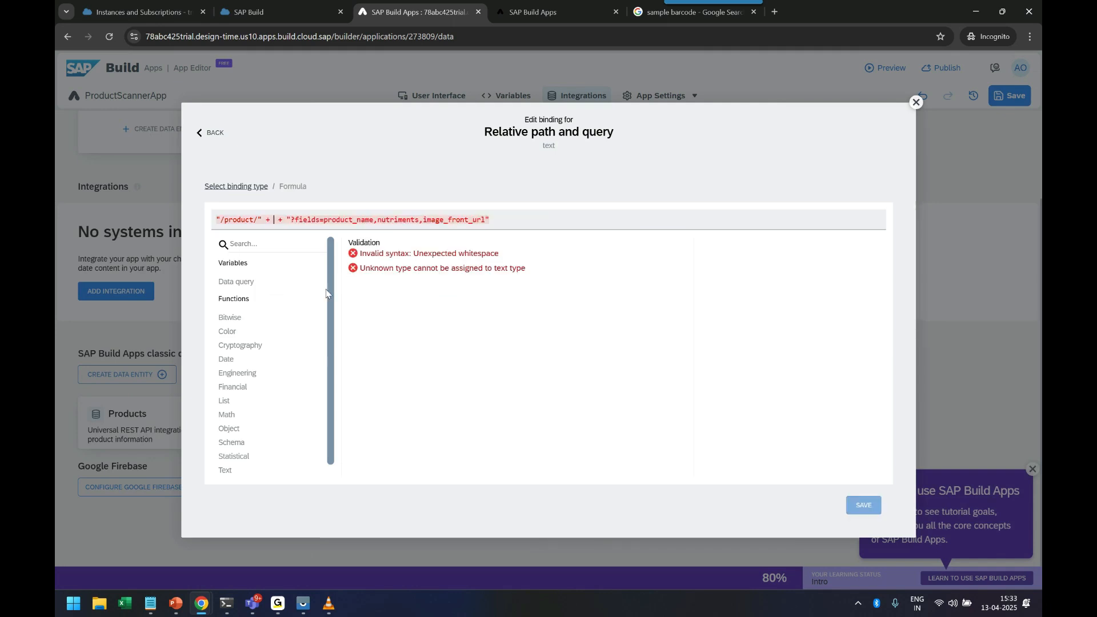
click(251, 282)
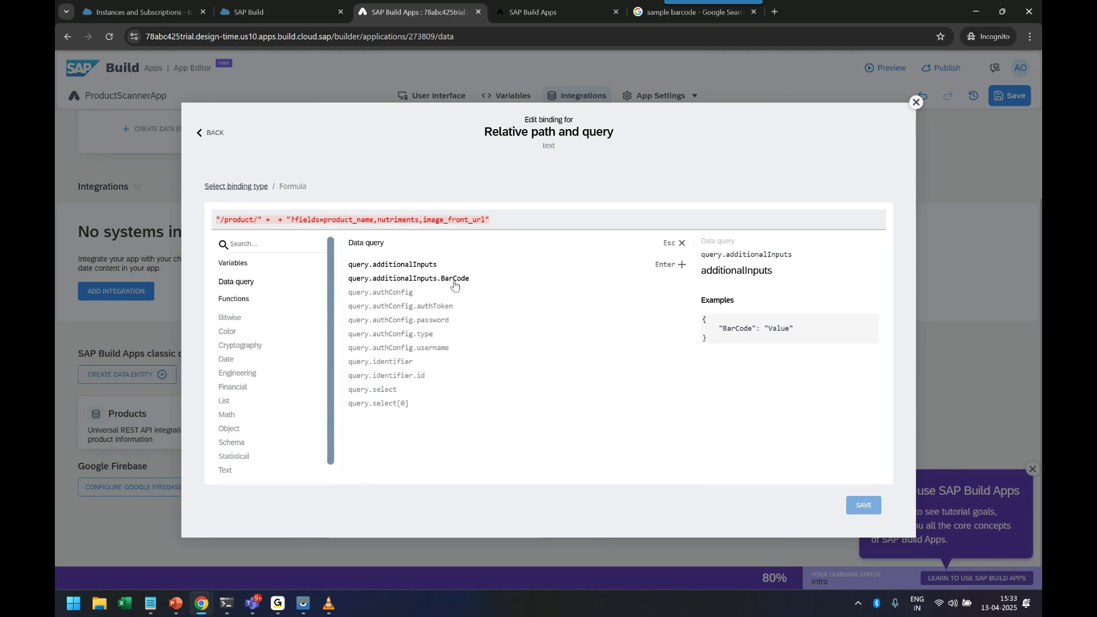
double_click(403, 279)
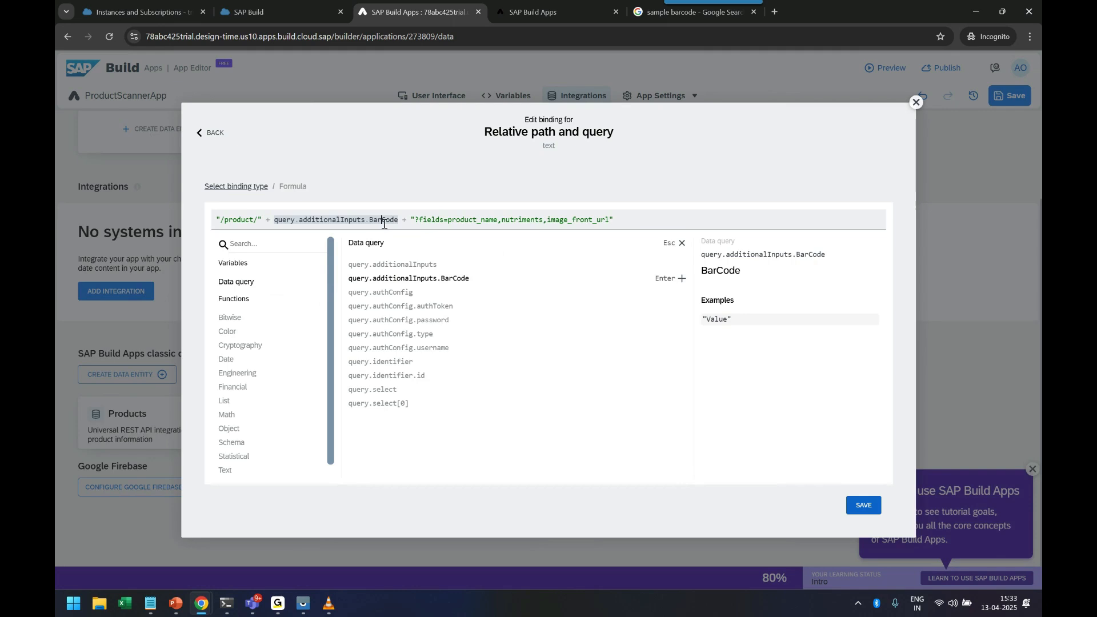
drag(401, 221, 267, 216)
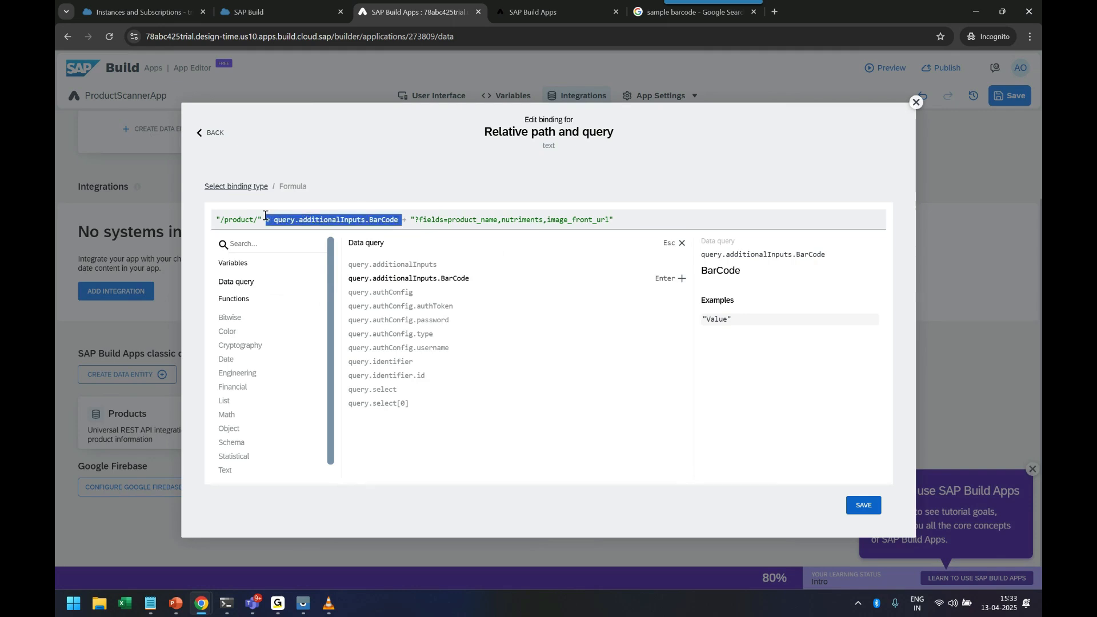
click(417, 223)
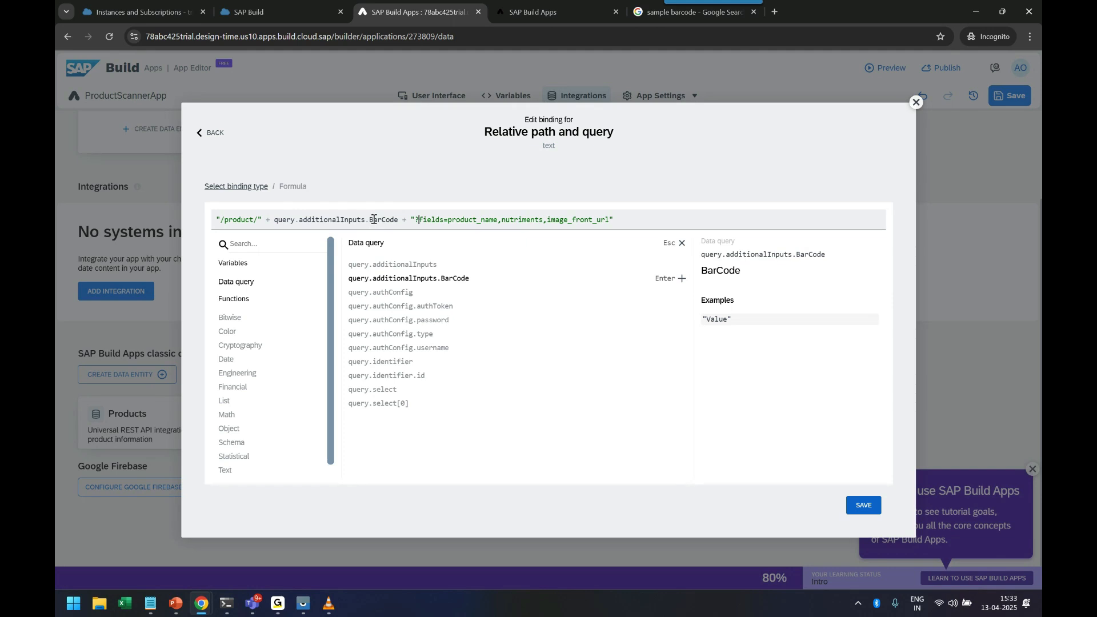
click(863, 505)
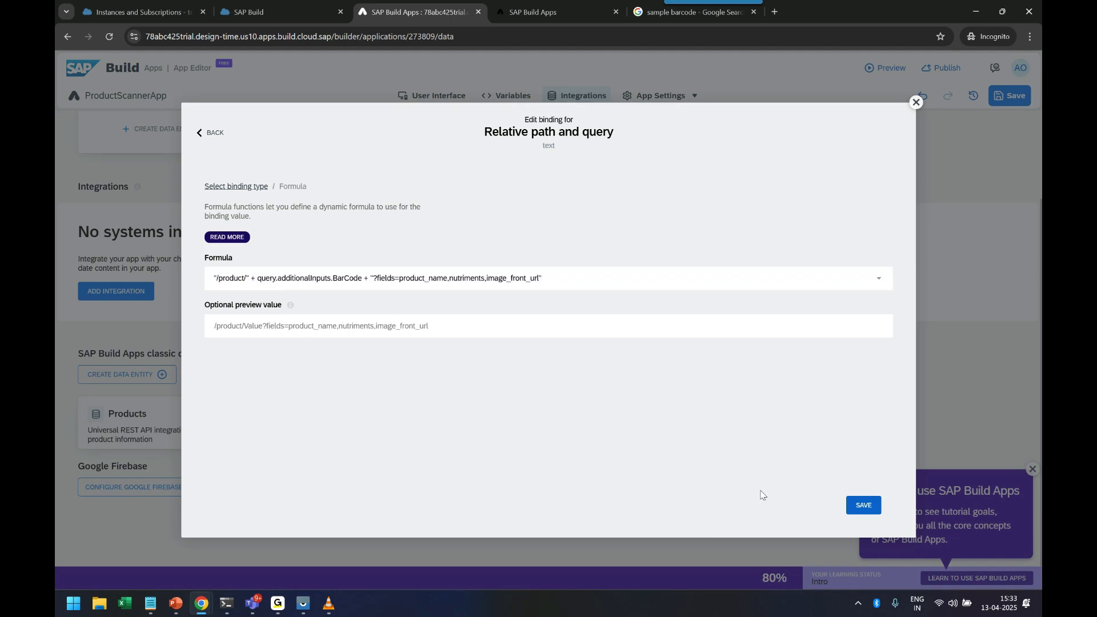
click(862, 505)
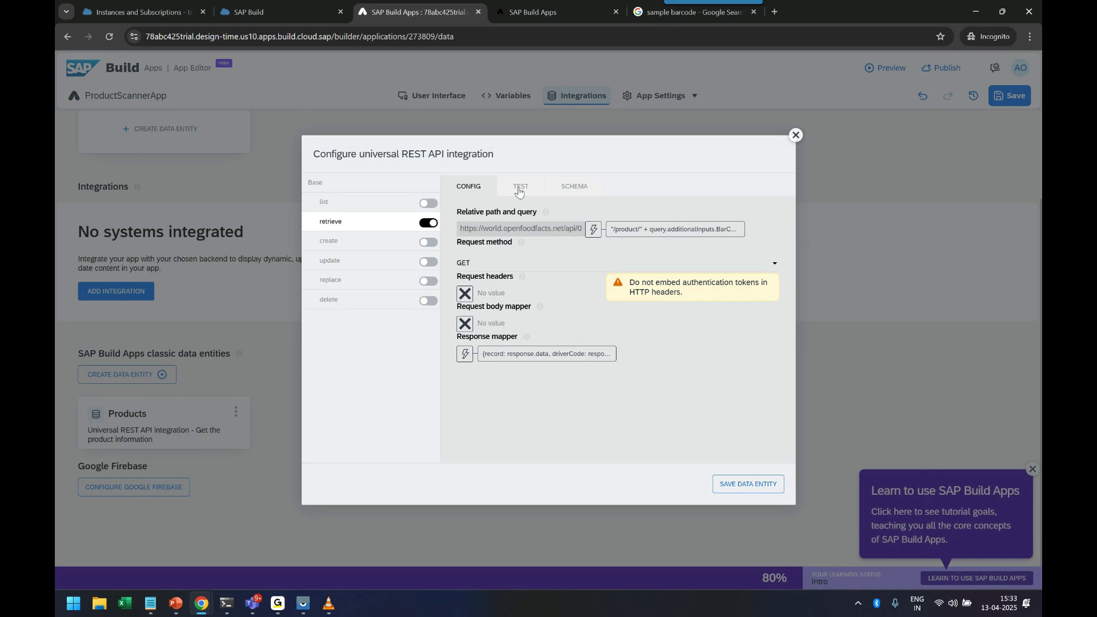
click(518, 188)
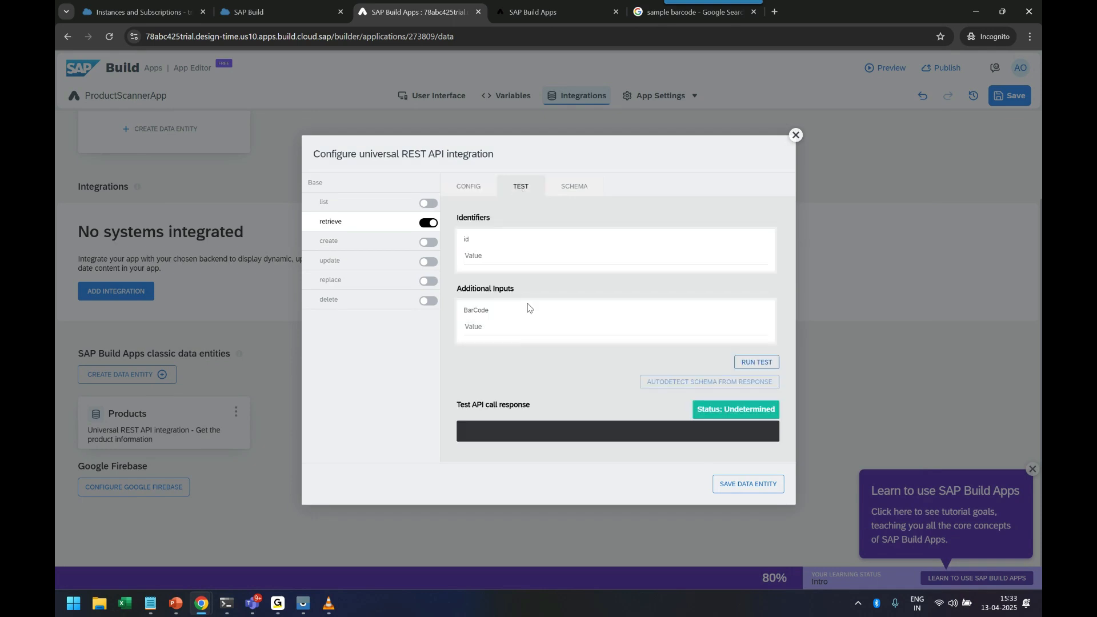
click(473, 190)
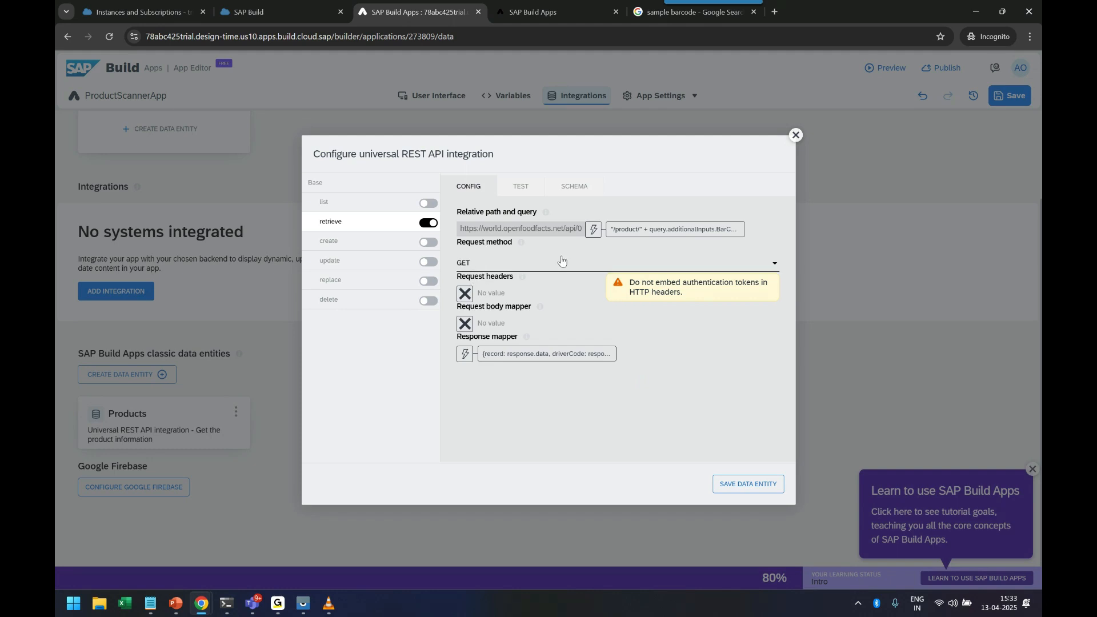
click(519, 186)
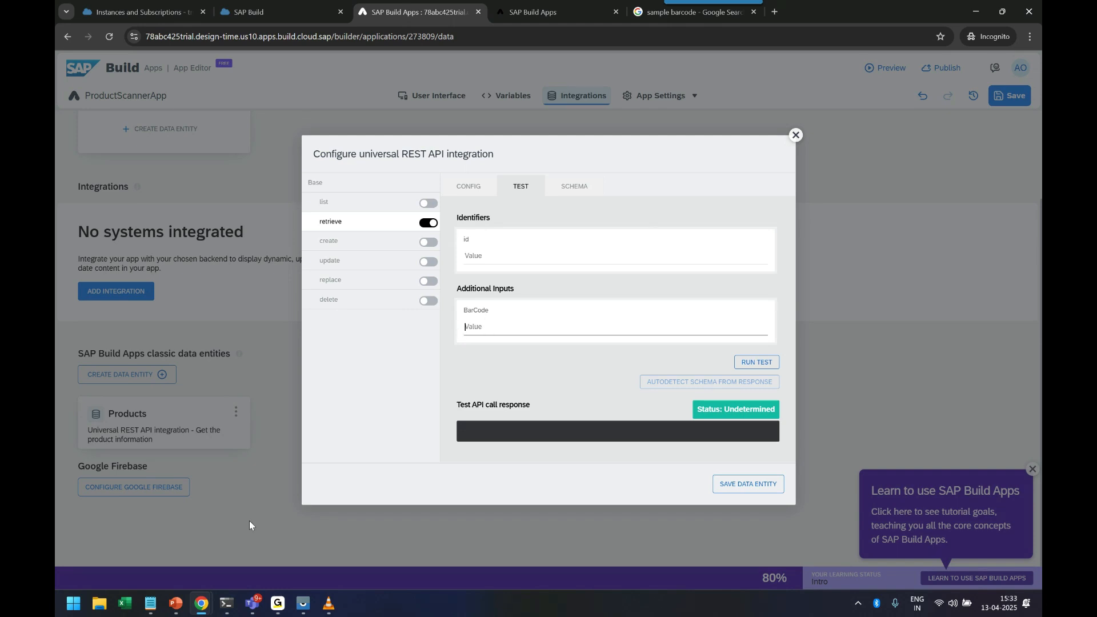
click(175, 603)
scroll(302, 393, up, 2)
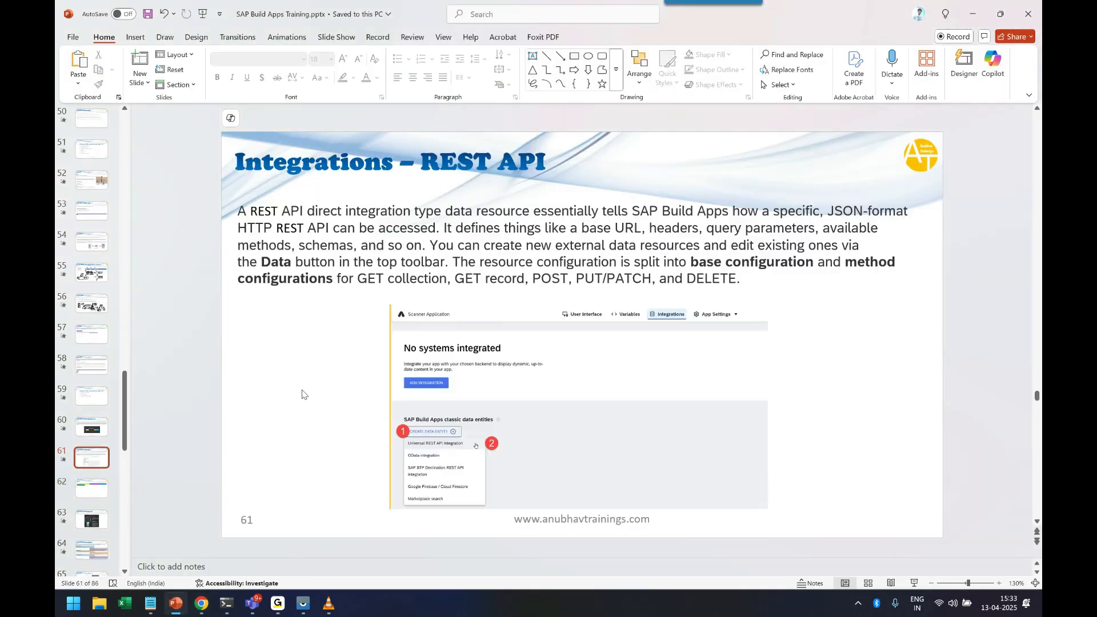
scroll(318, 412, up, 2)
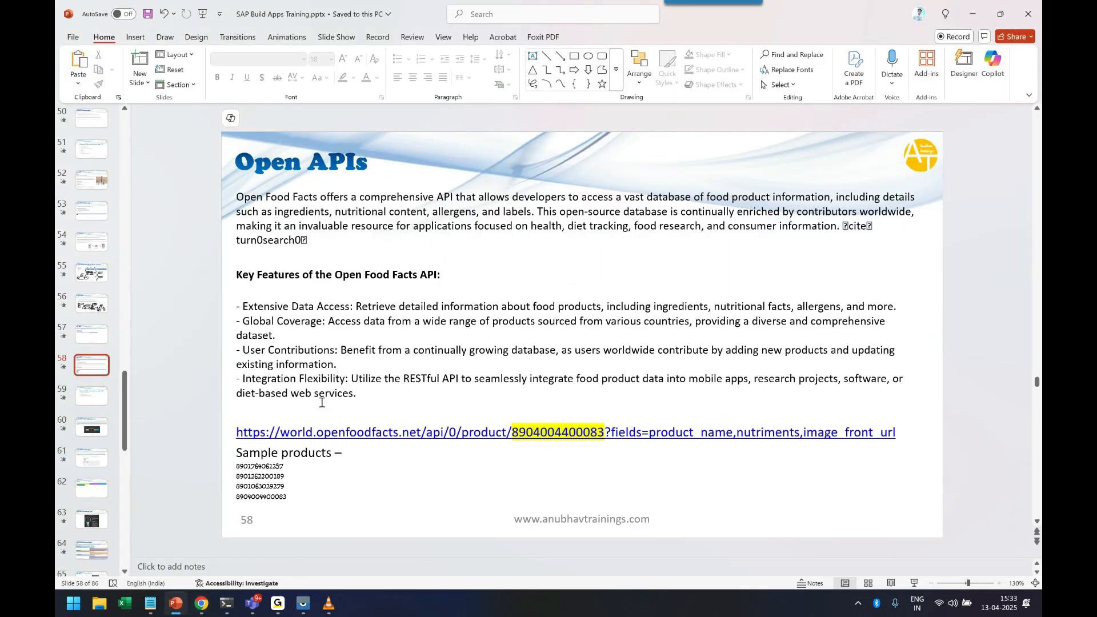
click(264, 474)
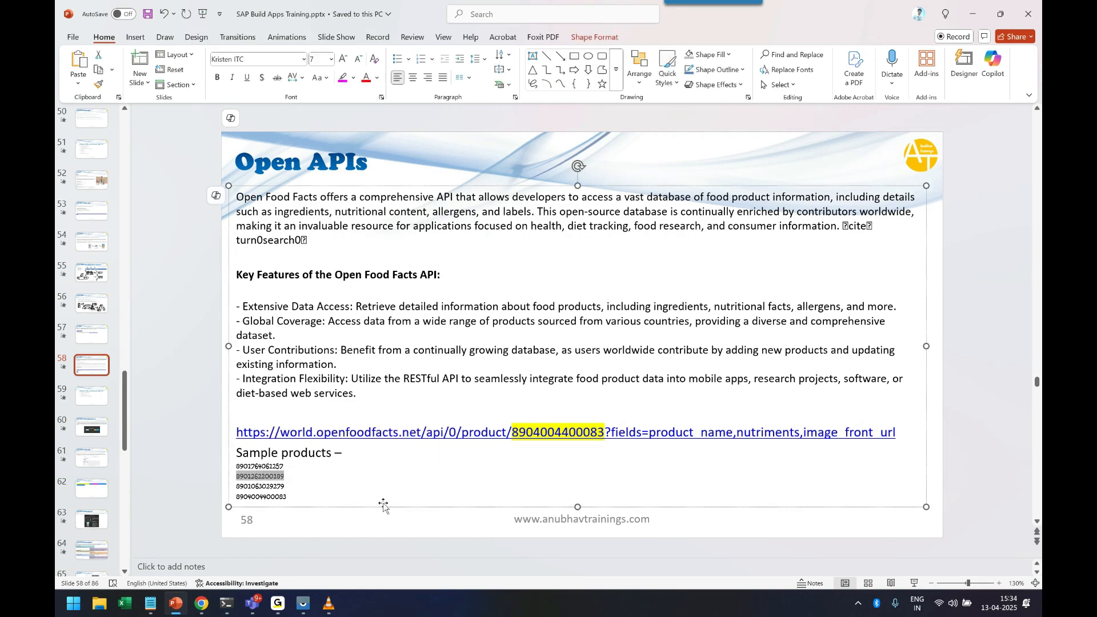
key(alt+Tab)
click(495, 308)
key(ctrl+v)
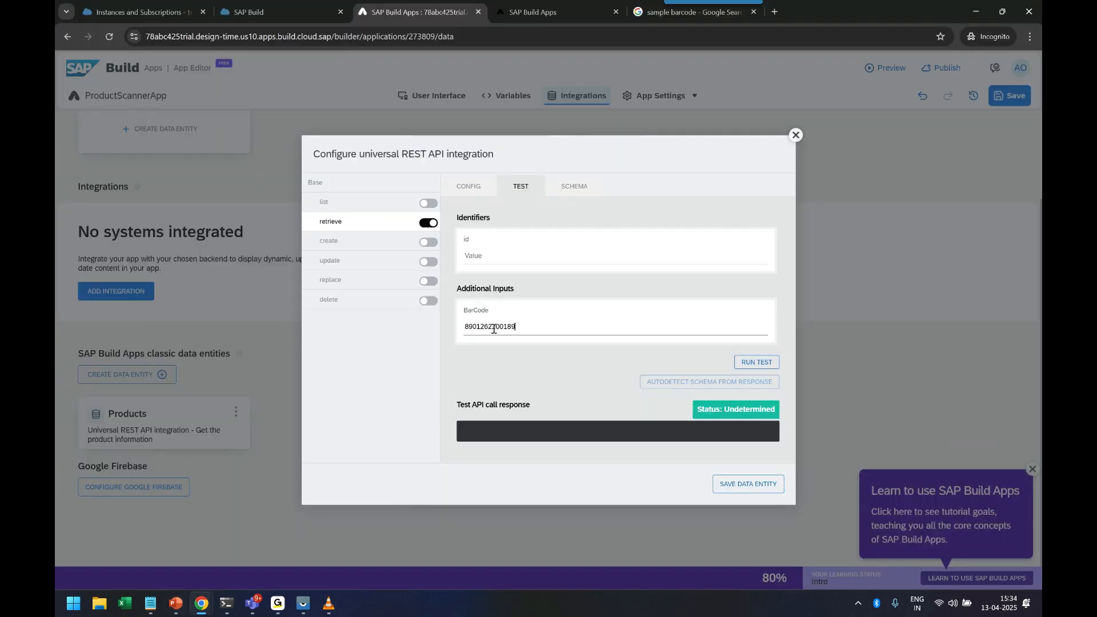
click(764, 366)
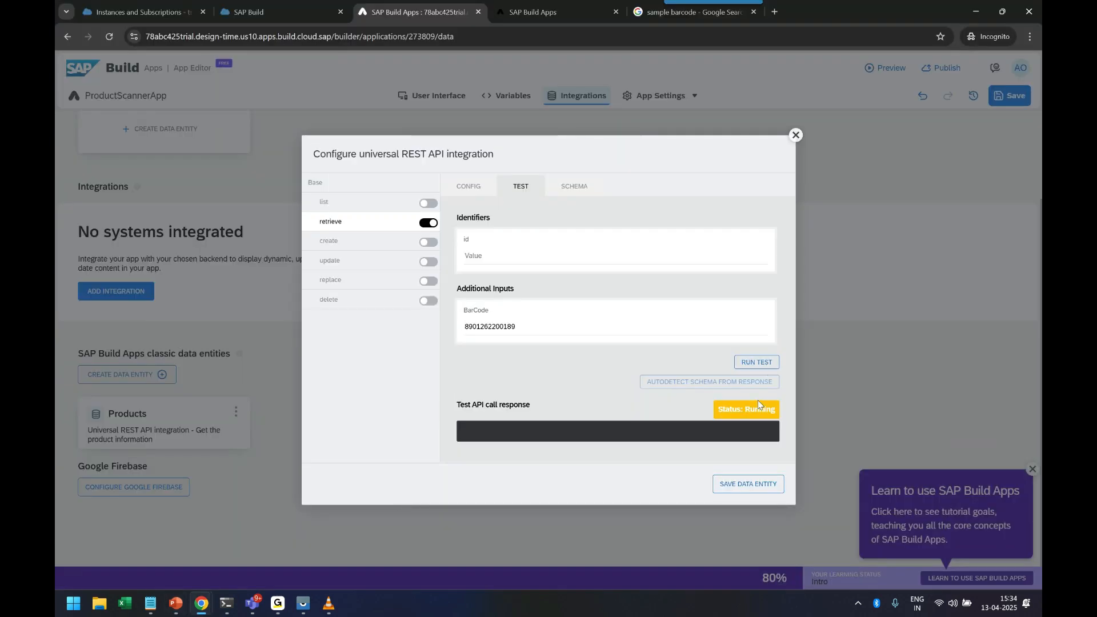
Examine the API test response and the retrieve schema, including the product object and its nutriments fields
scroll(695, 451, down, 15)
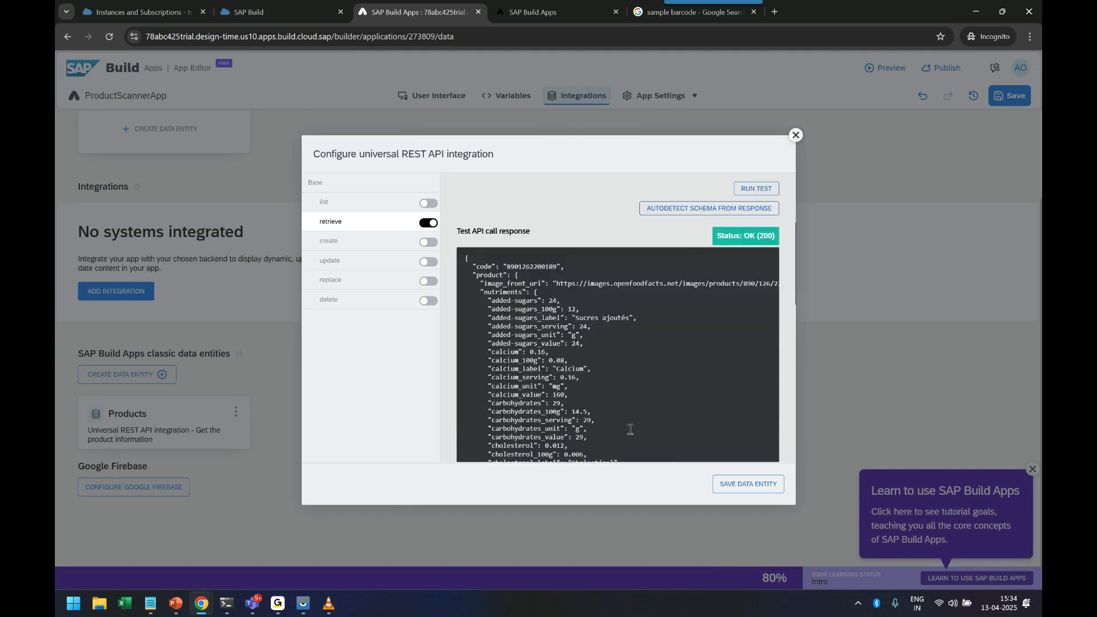
scroll(549, 368, down, 3)
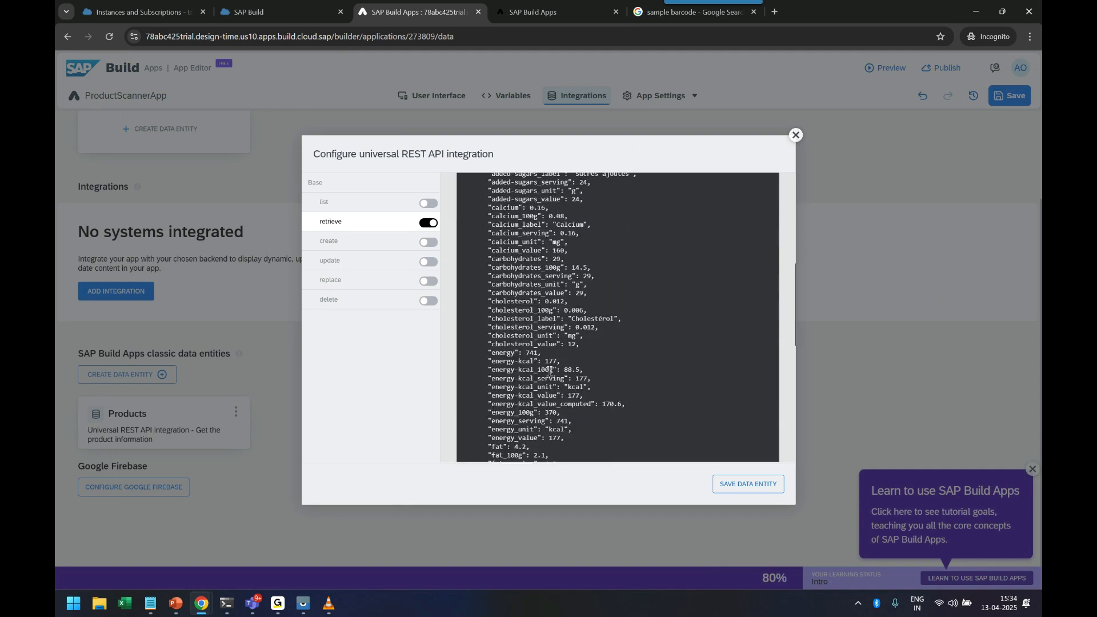
scroll(550, 370, up, 20)
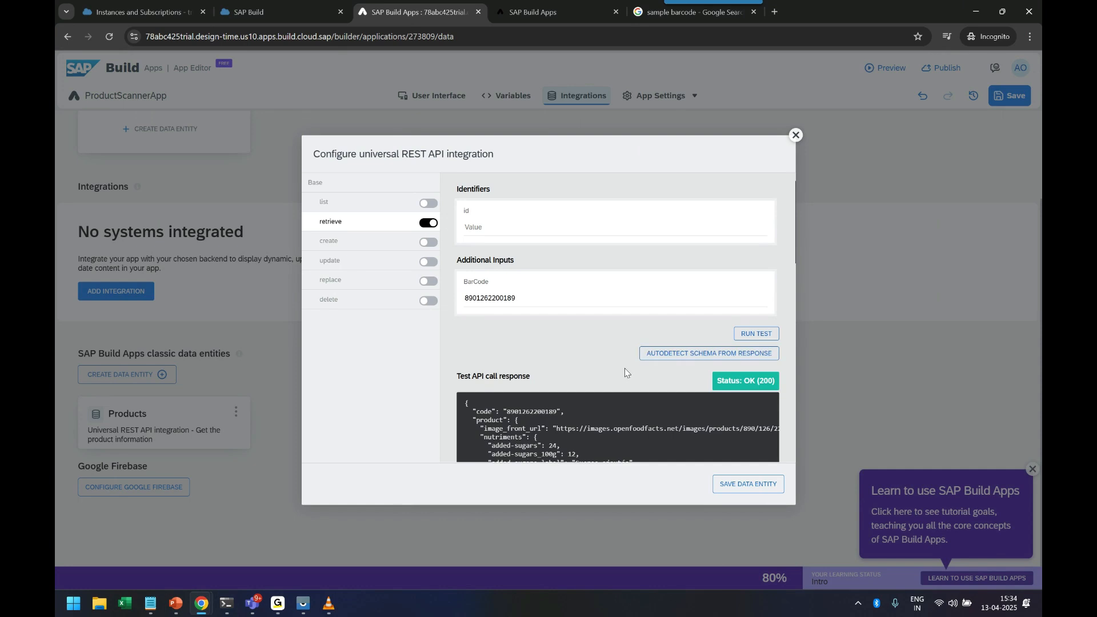
scroll(624, 368, up, 1)
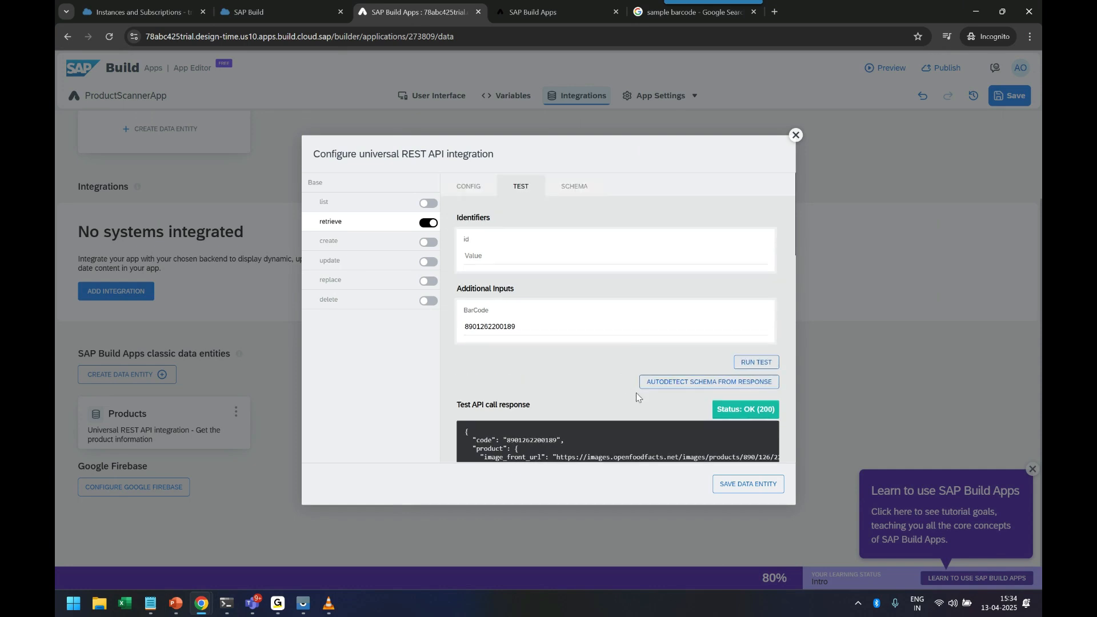
scroll(520, 357, down, 4)
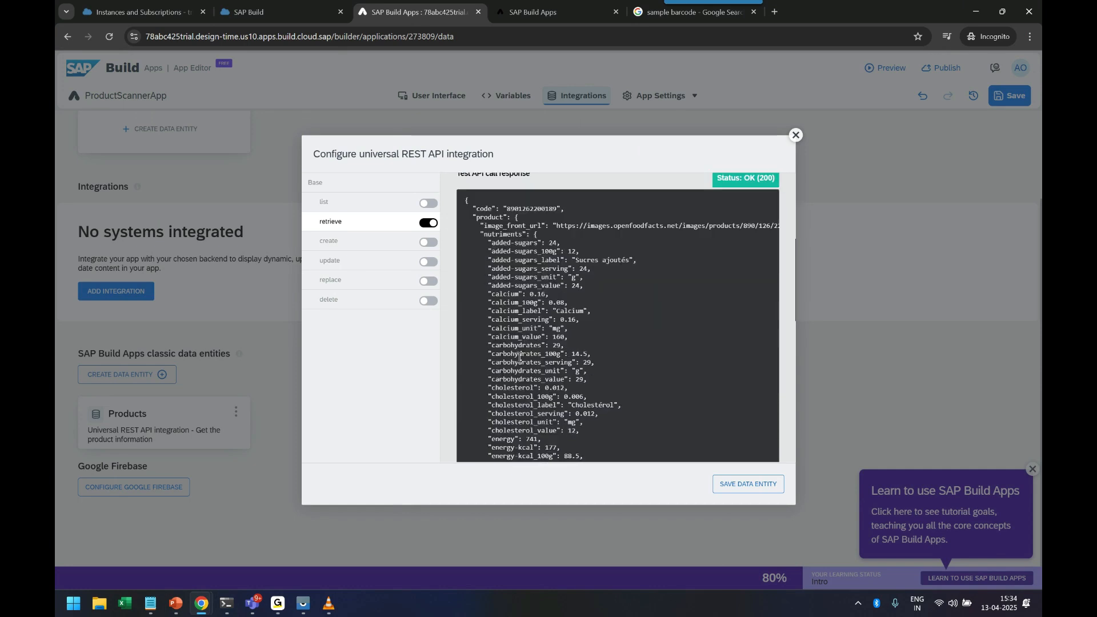
scroll(540, 389, up, 3)
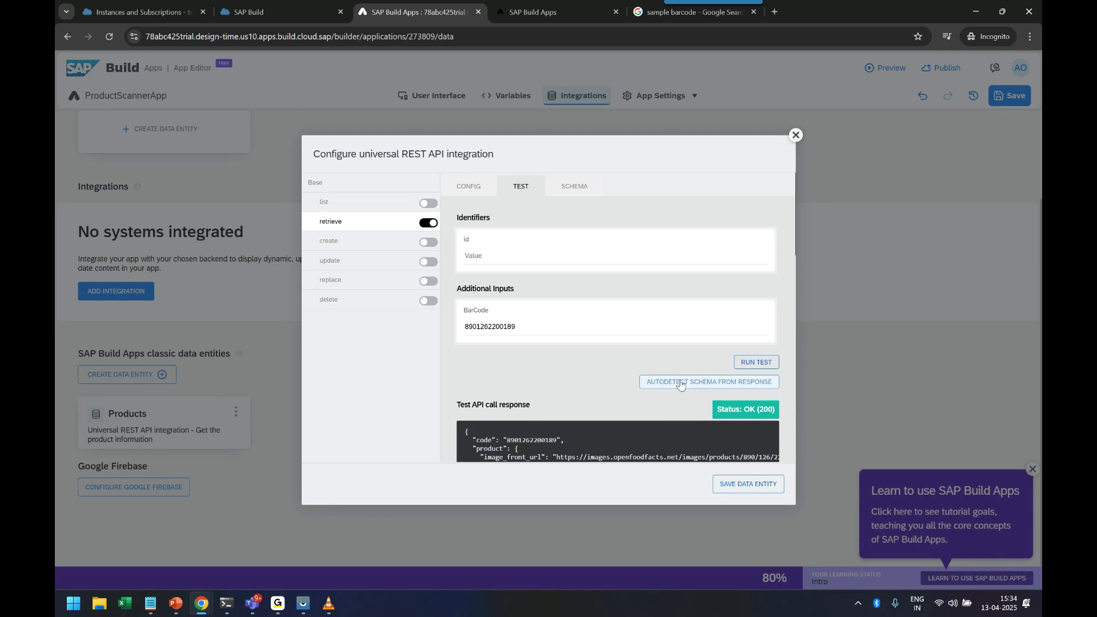
click(572, 187)
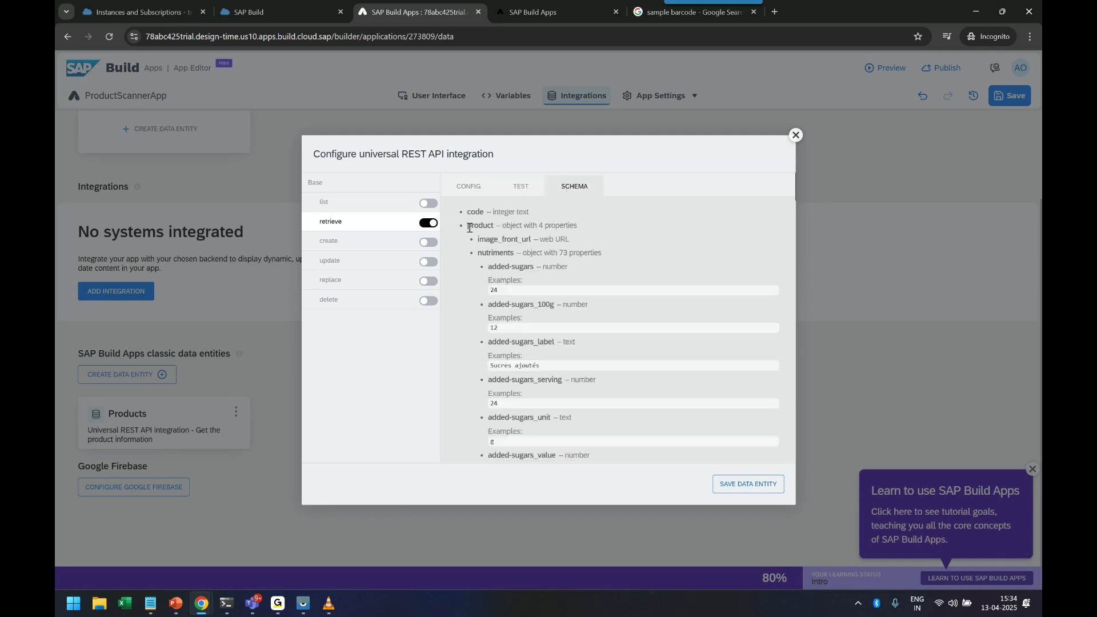
scroll(514, 357, down, 20)
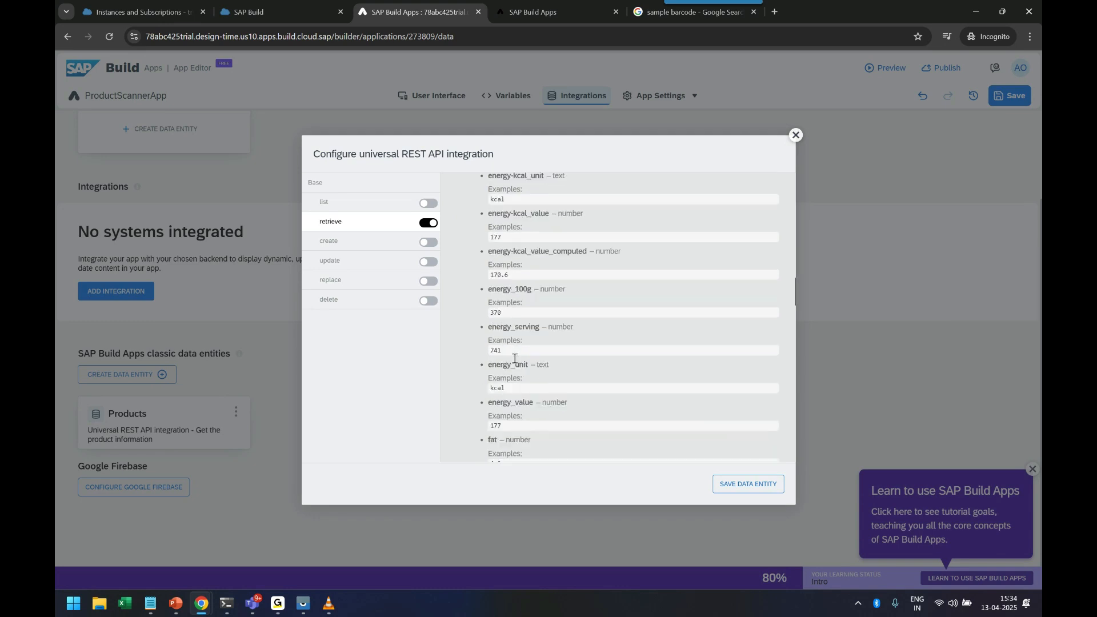
scroll(516, 354, down, 5)
scroll(519, 345, up, 20)
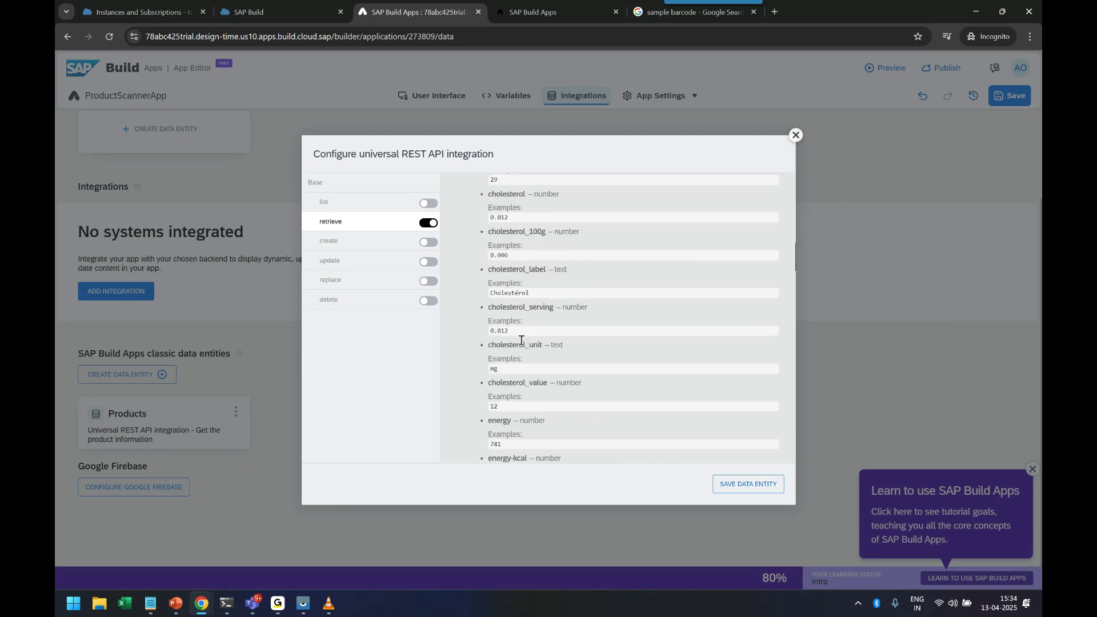
scroll(521, 342, up, 5)
Autodetect the schema from the test response and check it before returning to the retrieve request configuration
click(520, 188)
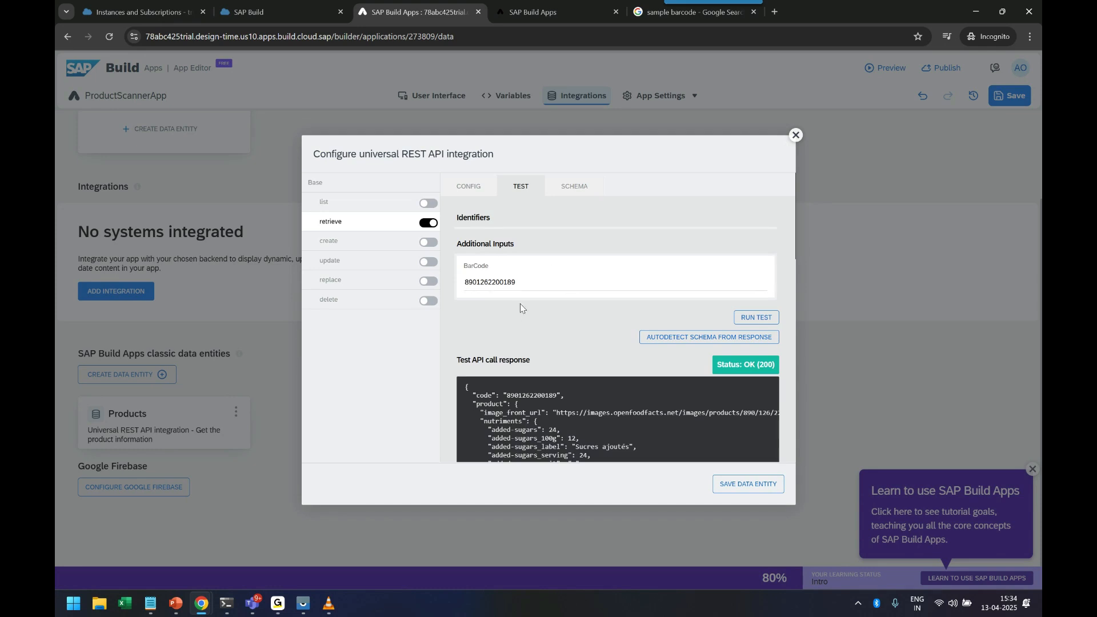
click(696, 341)
click(578, 188)
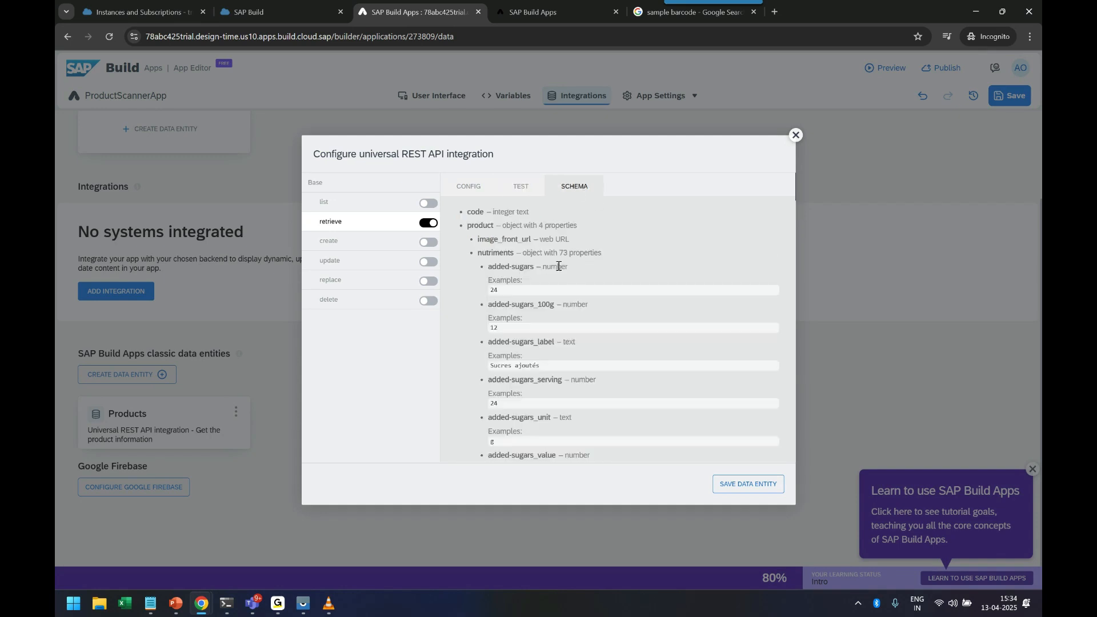
click(518, 188)
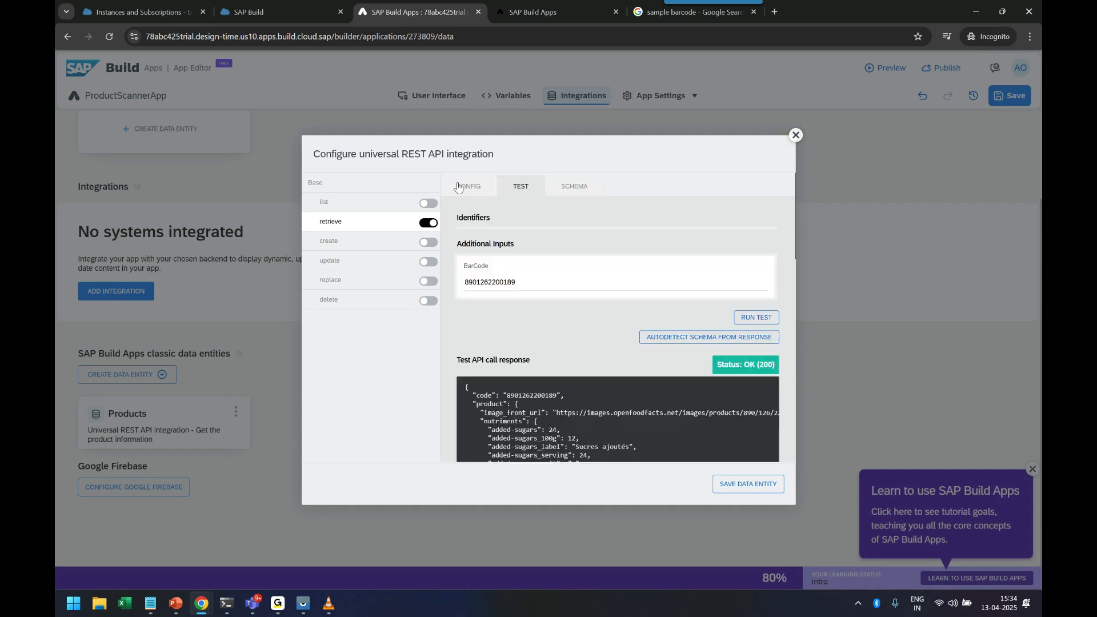
click(458, 187)
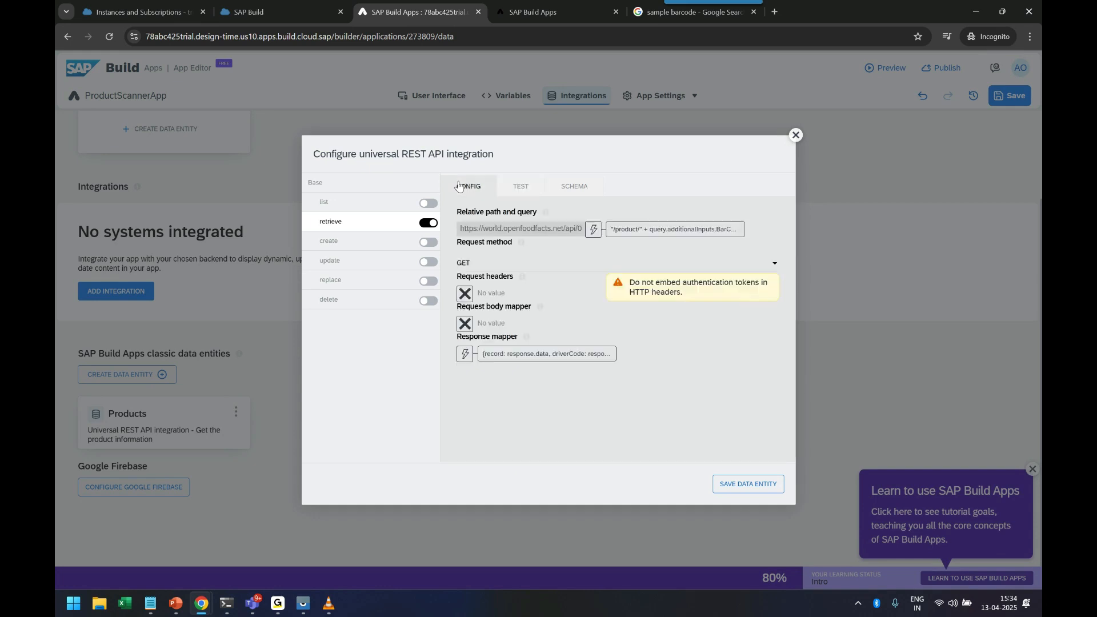